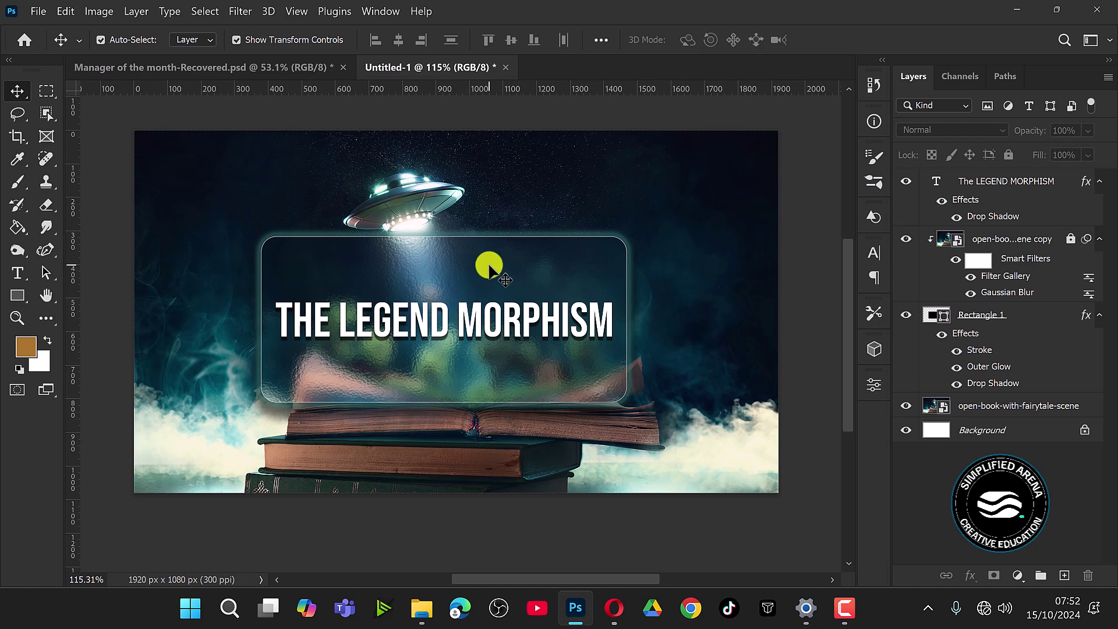
Create a new 1920 x 1080 px document at 72 ppi in RGB with a white background
{"action": "left_click", "coordinate": [32, 12]}
{"action": "left_click", "coordinate": [26, 30]}
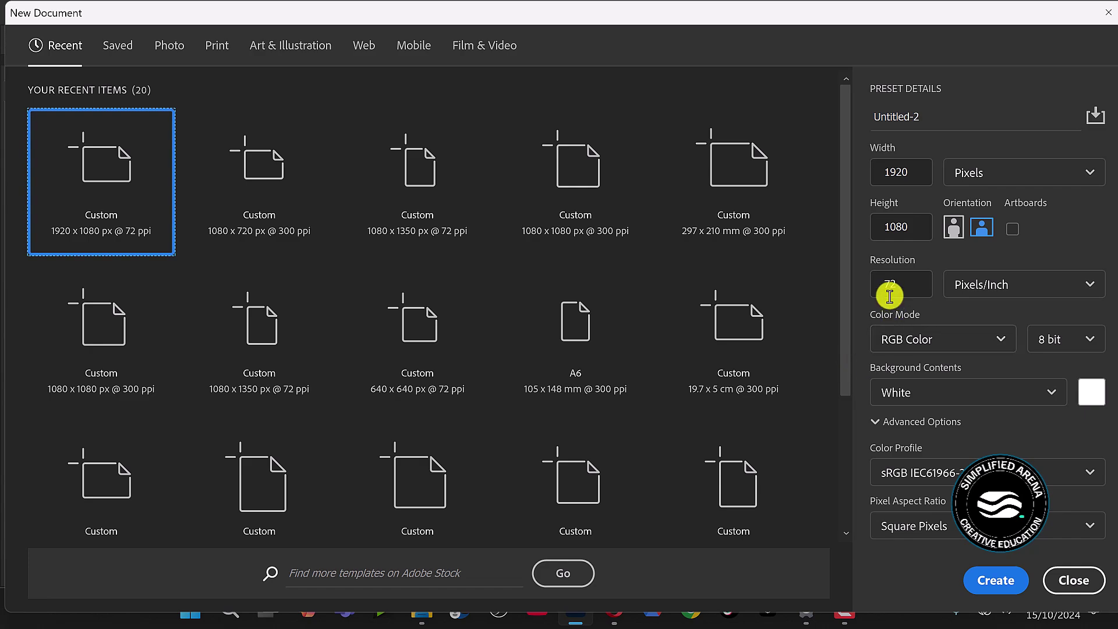
{"action": "left_click", "coordinate": [991, 582]}
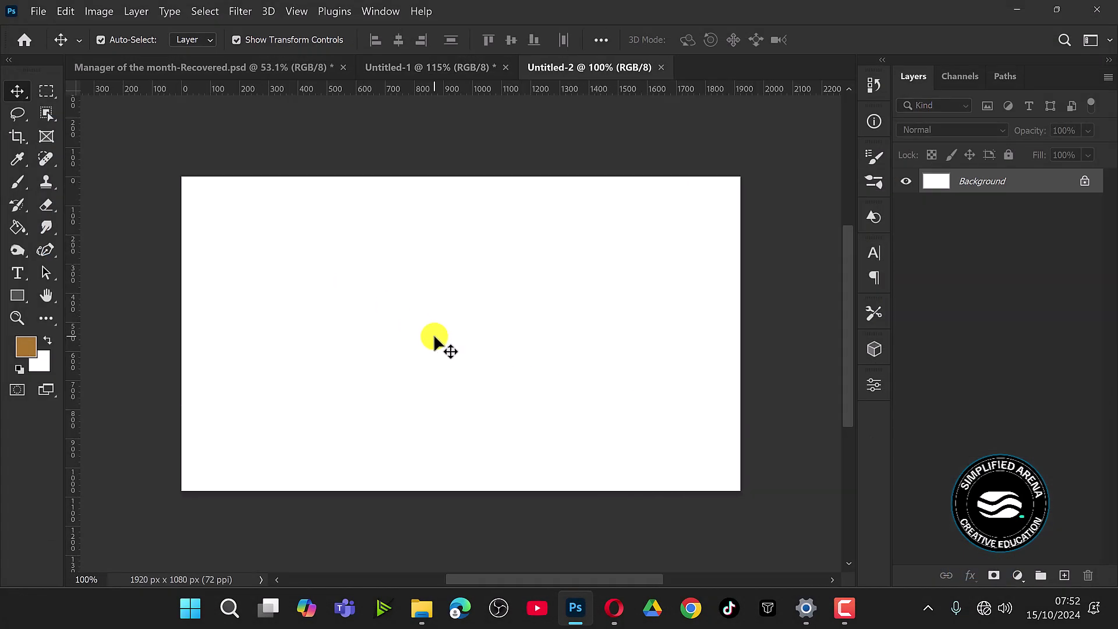
Switch to File Explorer and place the open-book-with-fairytale-scene image from the images for inspiration folder into the new document
{"action": "left_click", "coordinate": [427, 614]}
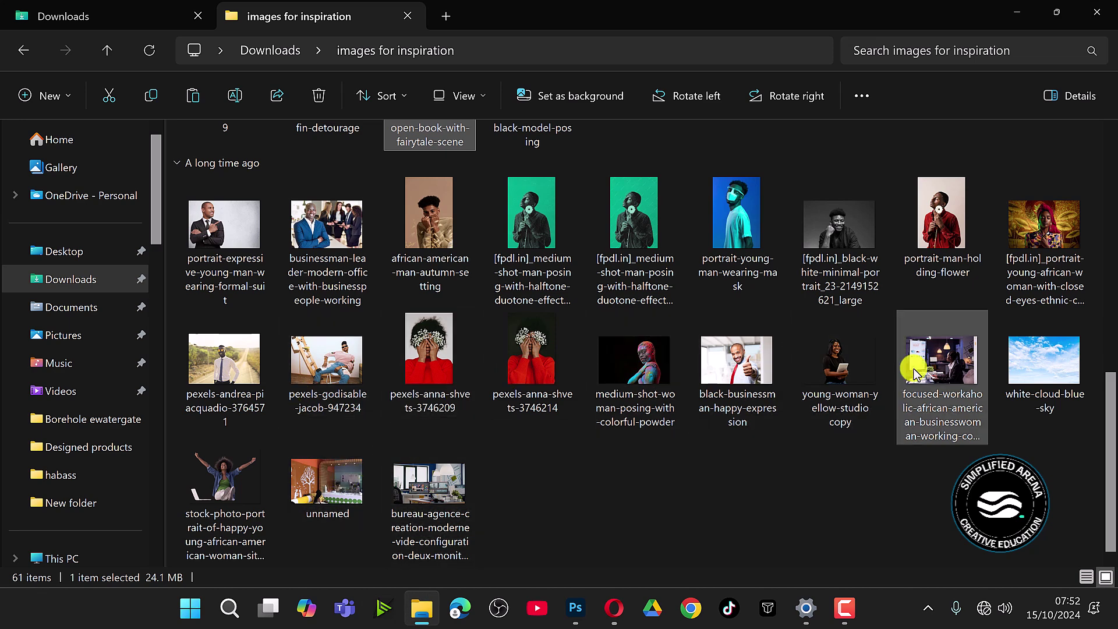
{"action": "scroll", "coordinate": [569, 444], "scroll_direction": "up", "scroll_amount": 5}
{"action": "left_click_drag", "start_coordinate": [589, 622], "coordinate": [522, 351]}
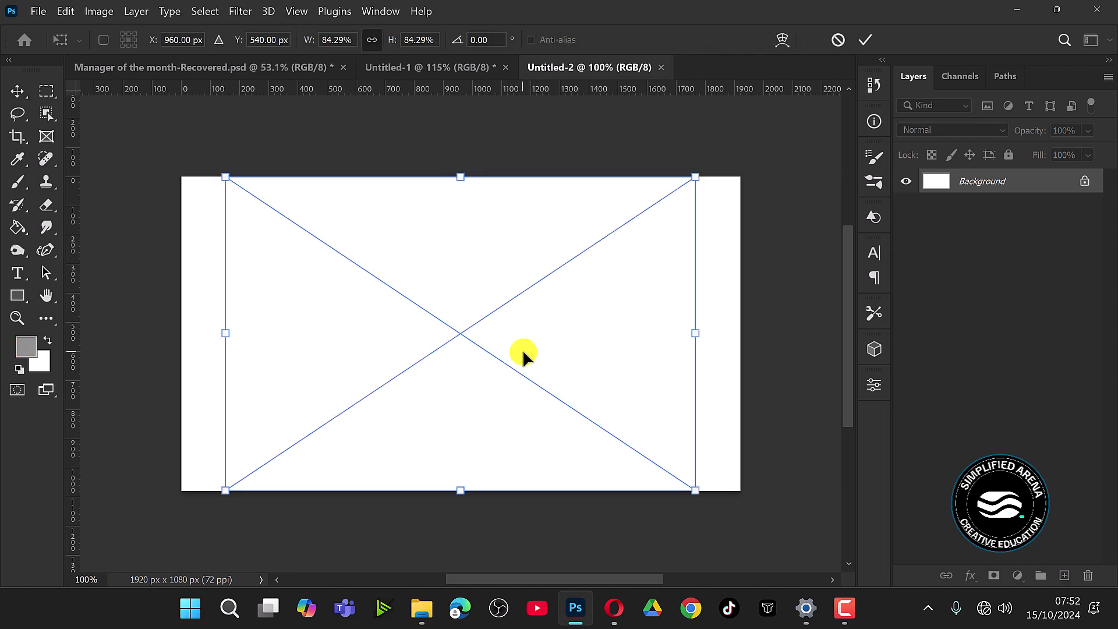
Scale the placed image to about 103% so it covers the whole canvas, and commit the placement
{"action": "left_click_drag", "start_coordinate": [225, 490], "coordinate": [174, 537]}
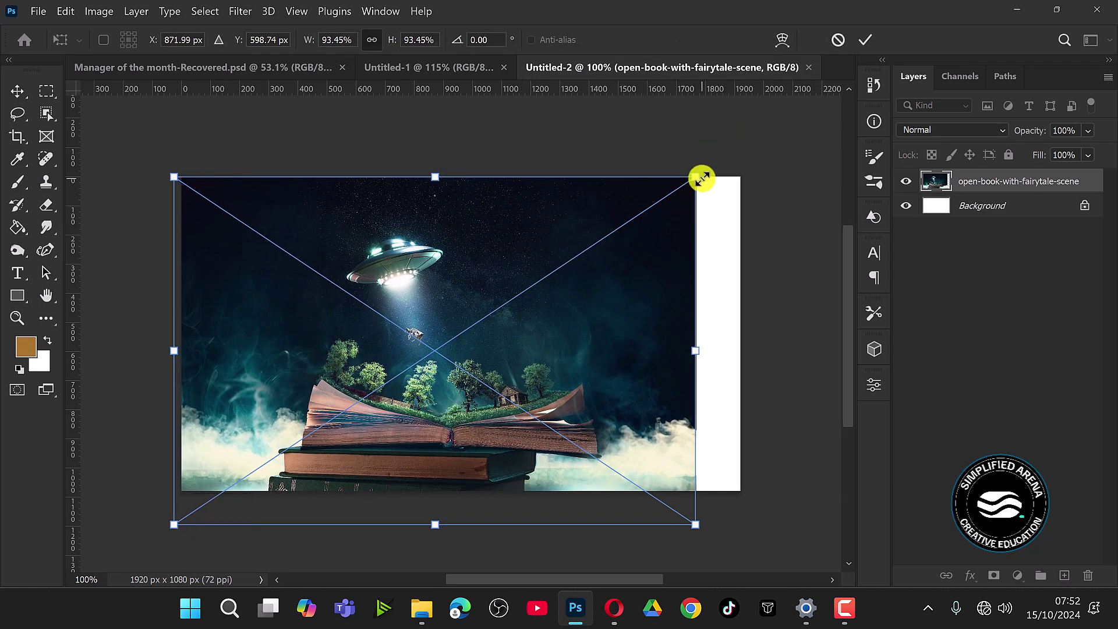
{"action": "left_click_drag", "start_coordinate": [702, 179], "coordinate": [776, 140]}
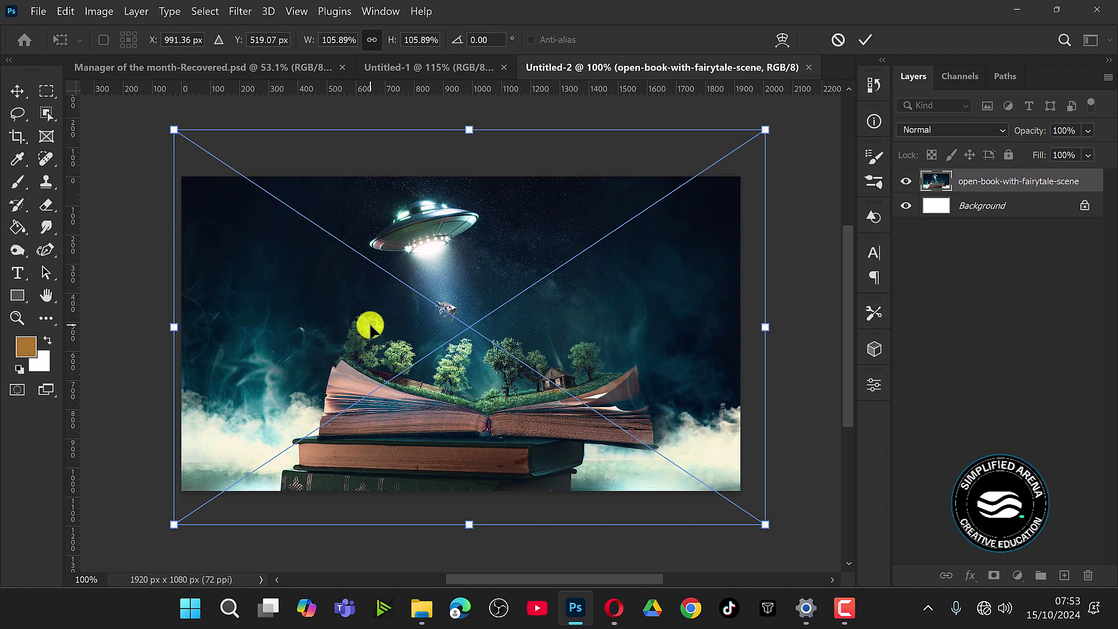
{"action": "left_click_drag", "start_coordinate": [173, 524], "coordinate": [146, 535]}
{"action": "key", "text": "ctrl+z"}
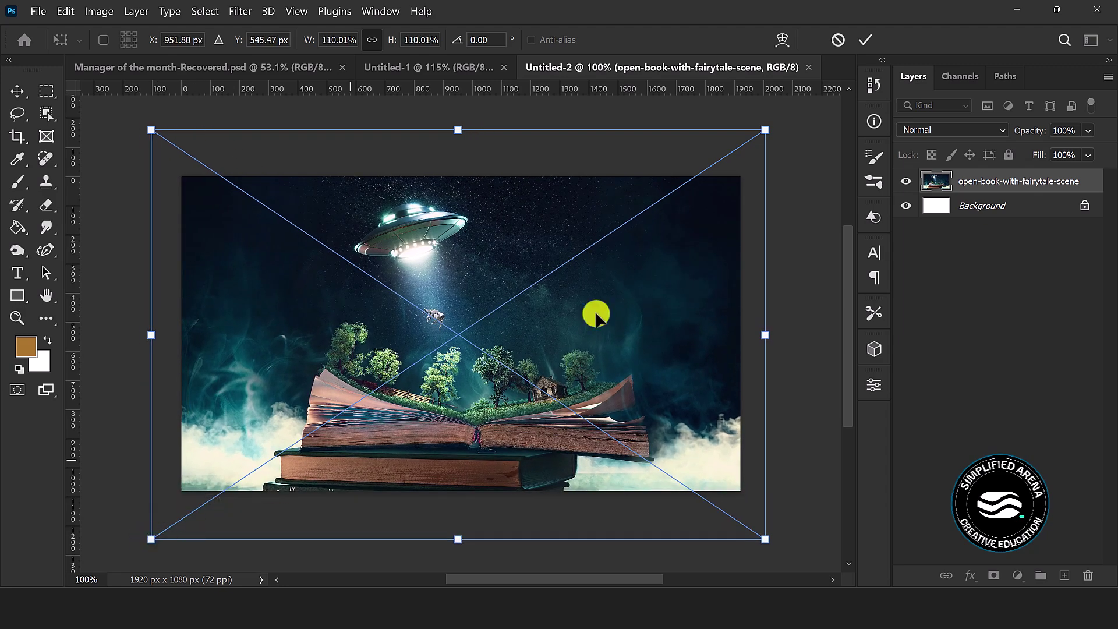
{"action": "scroll", "coordinate": [581, 242], "scroll_direction": "down", "scroll_amount": 2}
{"action": "mouse_move", "coordinate": [732, 152]}
{"action": "left_mouse_down"}
{"action": "mouse_move", "coordinate": [749, 149]}
{"action": "mouse_move", "coordinate": [734, 168]}
{"action": "mouse_move", "coordinate": [748, 163]}
{"action": "left_mouse_up"}
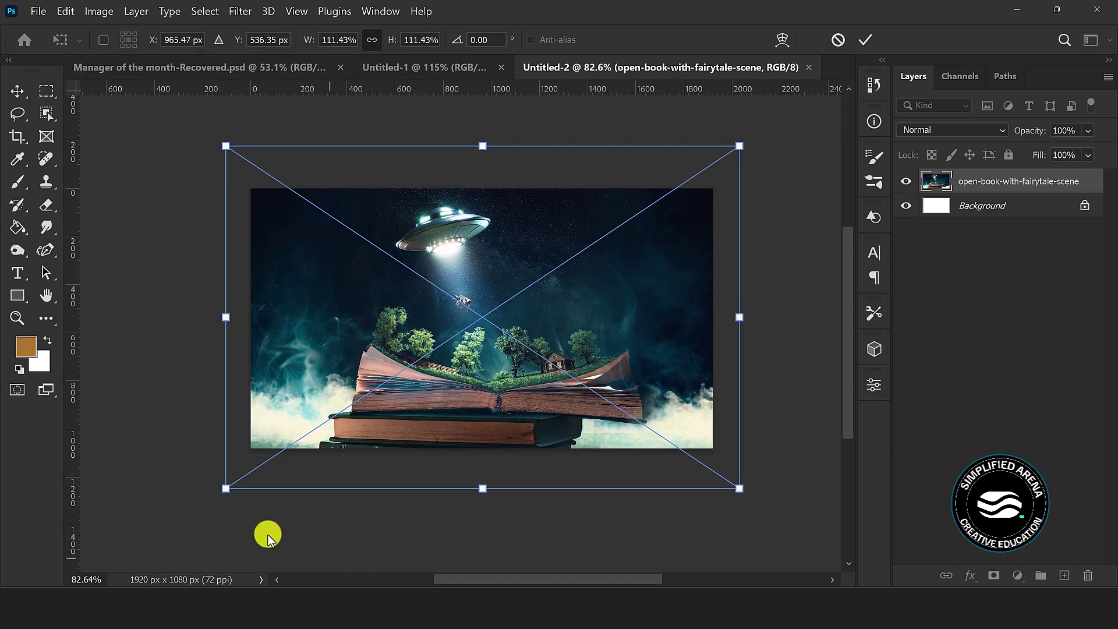
{"action": "mouse_move", "coordinate": [226, 488]}
{"action": "left_mouse_down"}
{"action": "mouse_move", "coordinate": [237, 466]}
{"action": "mouse_move", "coordinate": [260, 463]}
{"action": "mouse_move", "coordinate": [238, 479]}
{"action": "left_mouse_up"}
{"action": "left_click_drag", "start_coordinate": [739, 483], "coordinate": [721, 468]}
{"action": "mouse_move", "coordinate": [243, 151]}
{"action": "left_mouse_down"}
{"action": "mouse_move", "coordinate": [252, 167]}
{"action": "mouse_move", "coordinate": [242, 167]}
{"action": "mouse_move", "coordinate": [249, 156]}
{"action": "left_mouse_up"}
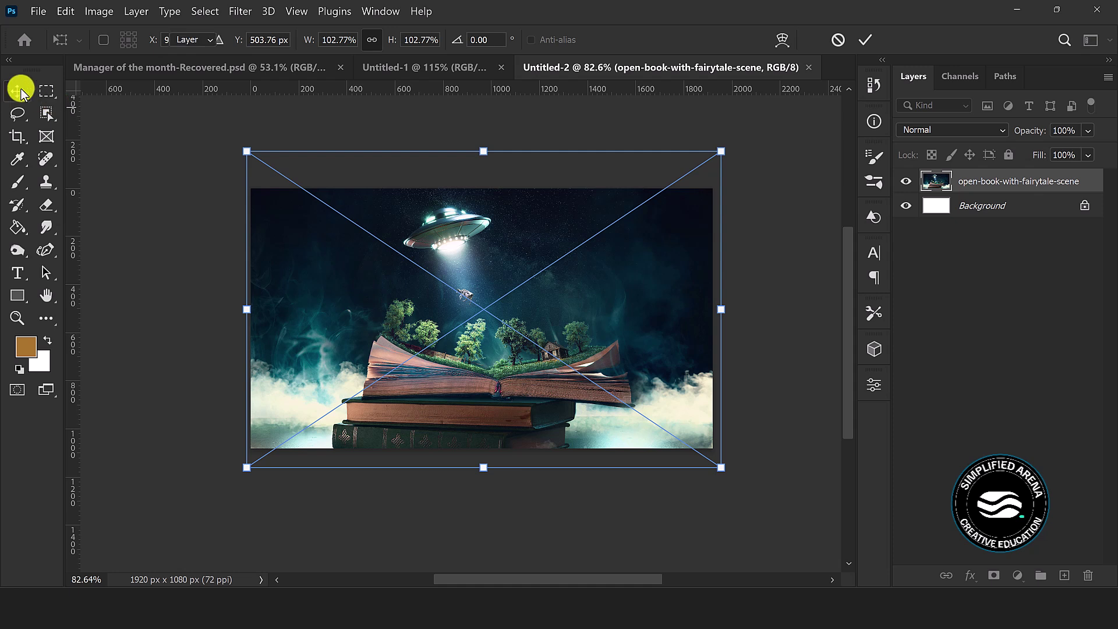
{"action": "left_click", "coordinate": [17, 91]}
{"action": "left_click", "coordinate": [1051, 298]}
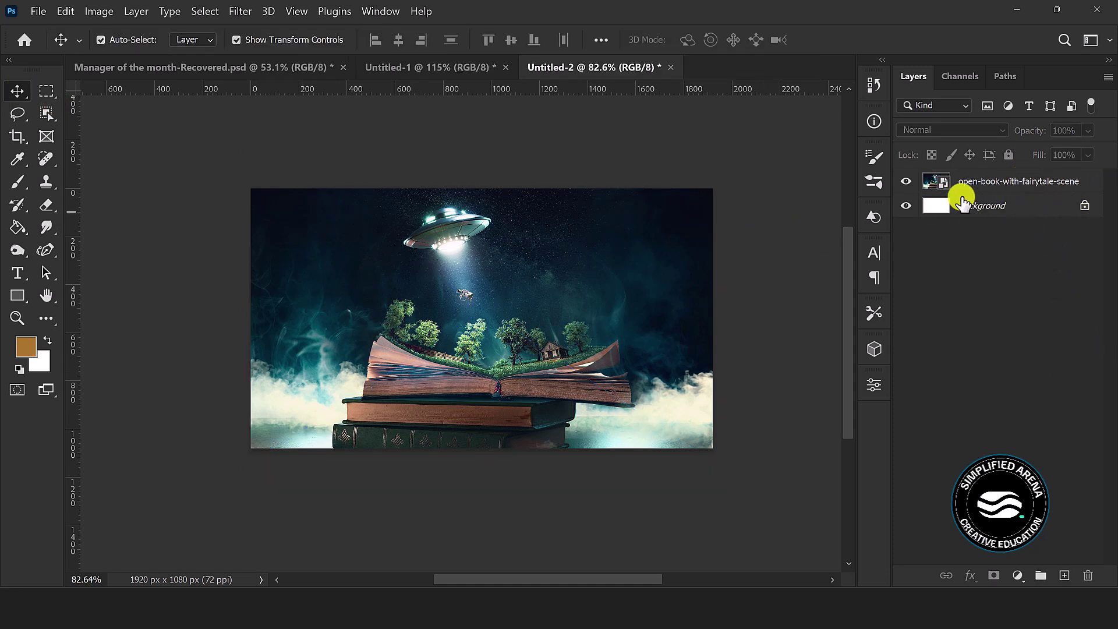
Draw a black rounded rectangle about 1156 x 524 px over the open book, with no stroke
{"action": "left_click", "coordinate": [17, 296]}
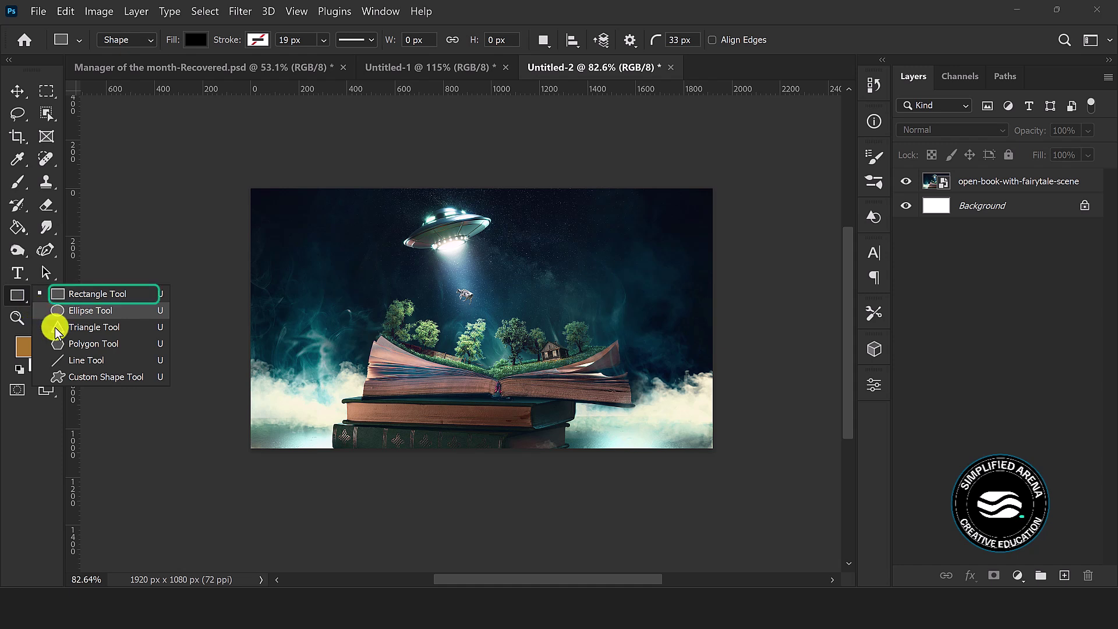
{"action": "left_click", "coordinate": [96, 294]}
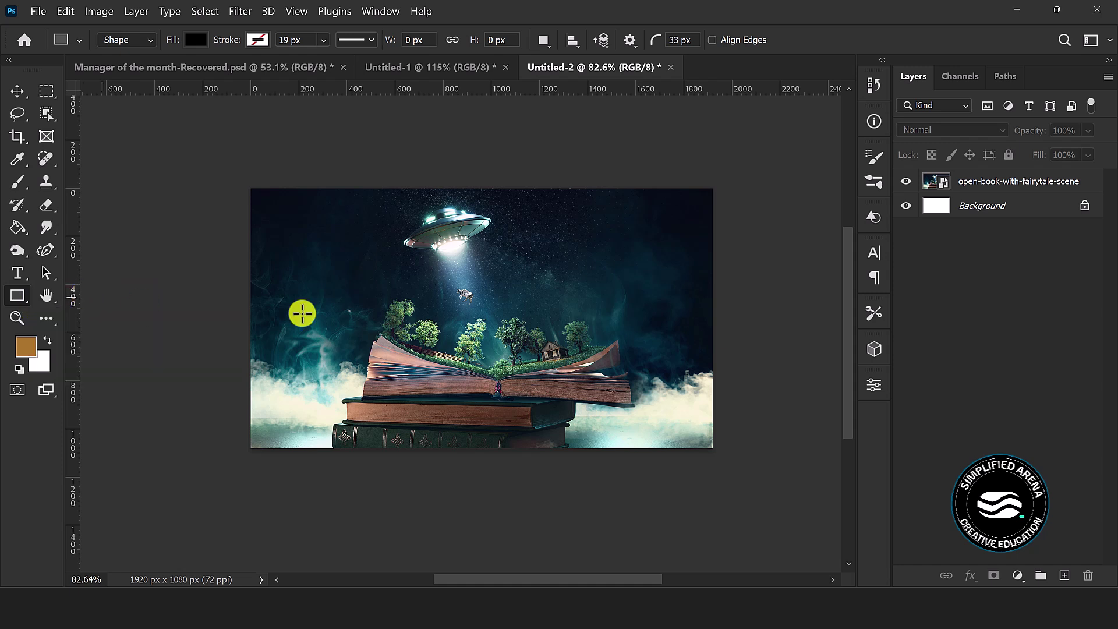
{"action": "left_click_drag", "start_coordinate": [361, 305], "coordinate": [638, 429]}
Move the black rectangle up and to the left, near the canvas centre just below the UFO, and deselect it
{"action": "left_click", "coordinate": [16, 93]}
{"action": "left_click_drag", "start_coordinate": [515, 373], "coordinate": [486, 337]}
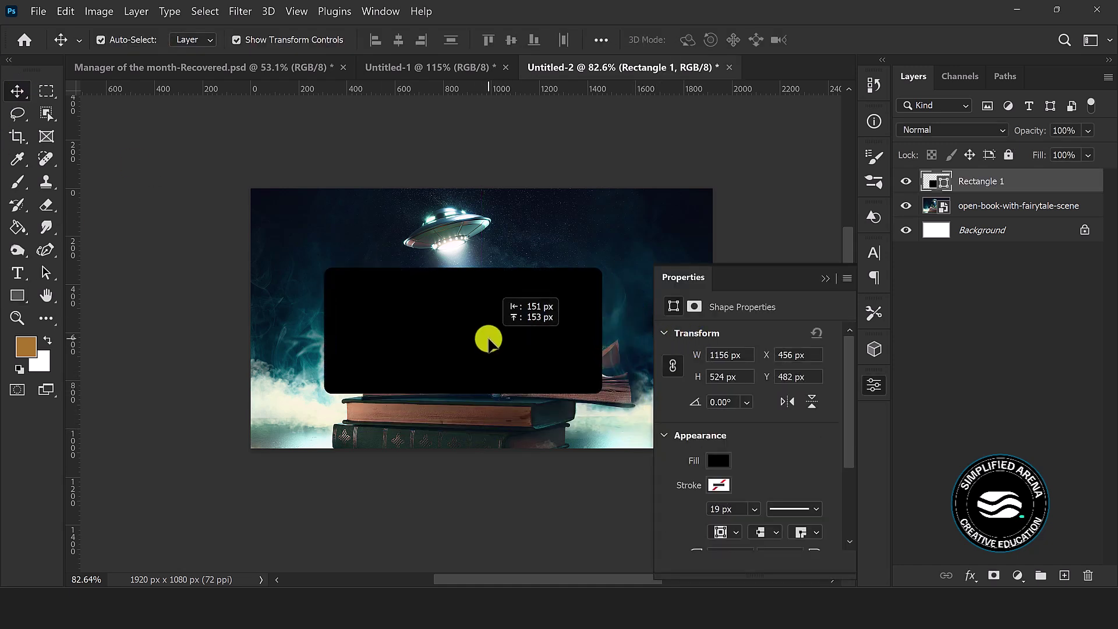
{"action": "left_click", "coordinate": [827, 279]}
{"action": "scroll", "coordinate": [437, 293], "scroll_direction": "up", "scroll_amount": 2}
{"action": "left_click", "coordinate": [795, 294]}
{"action": "mouse_move", "coordinate": [440, 338]}
{"action": "left_mouse_down"}
{"action": "mouse_move", "coordinate": [446, 357]}
{"action": "mouse_move", "coordinate": [432, 369]}
{"action": "mouse_move", "coordinate": [439, 355]}
{"action": "left_mouse_up"}
{"action": "left_click", "coordinate": [794, 304]}
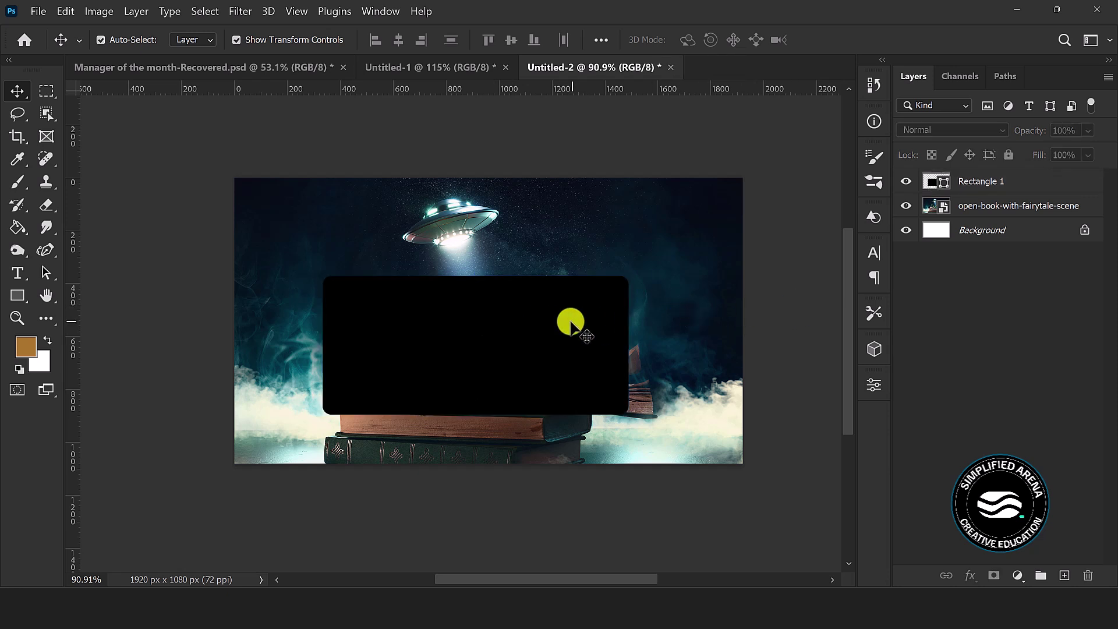
Duplicate the open-book image layer and clip the copy to the rectangle from directly above it
{"action": "left_click", "coordinate": [991, 208]}
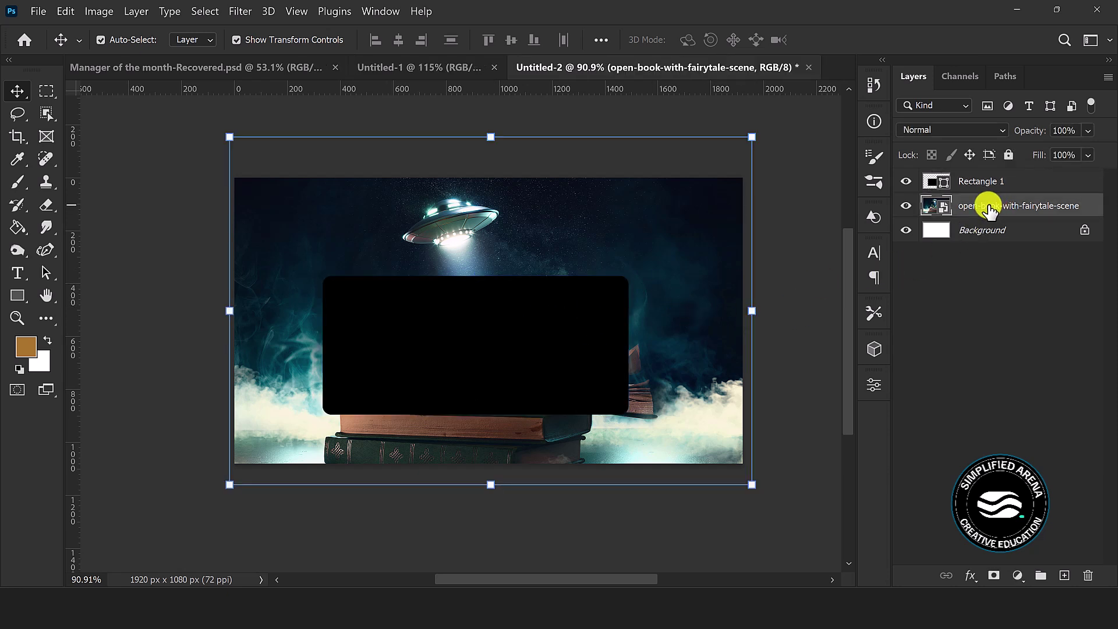
{"action": "key", "text": "ctrl+j"}
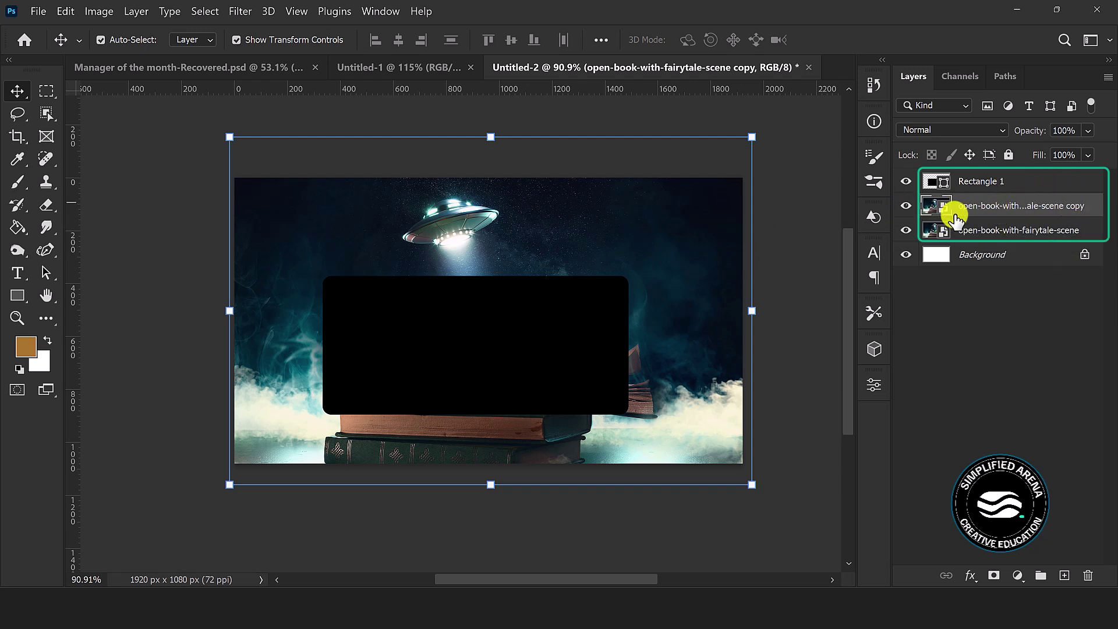
{"action": "left_click_drag", "start_coordinate": [1013, 205], "coordinate": [1006, 172]}
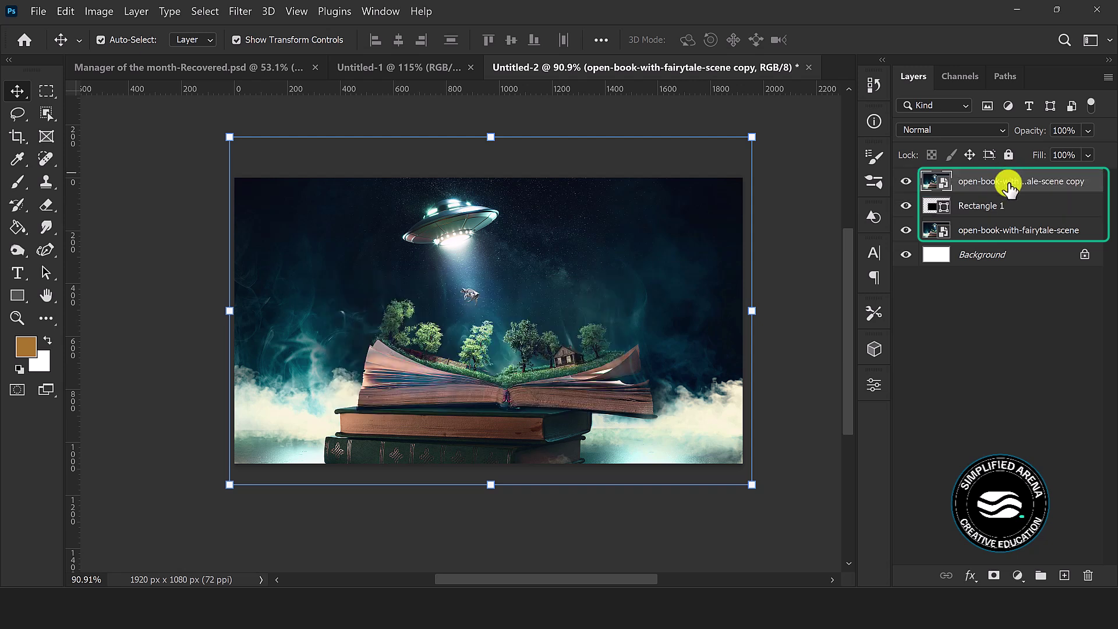
{"action": "left_click_drag", "start_coordinate": [1007, 190], "coordinate": [1007, 187]}
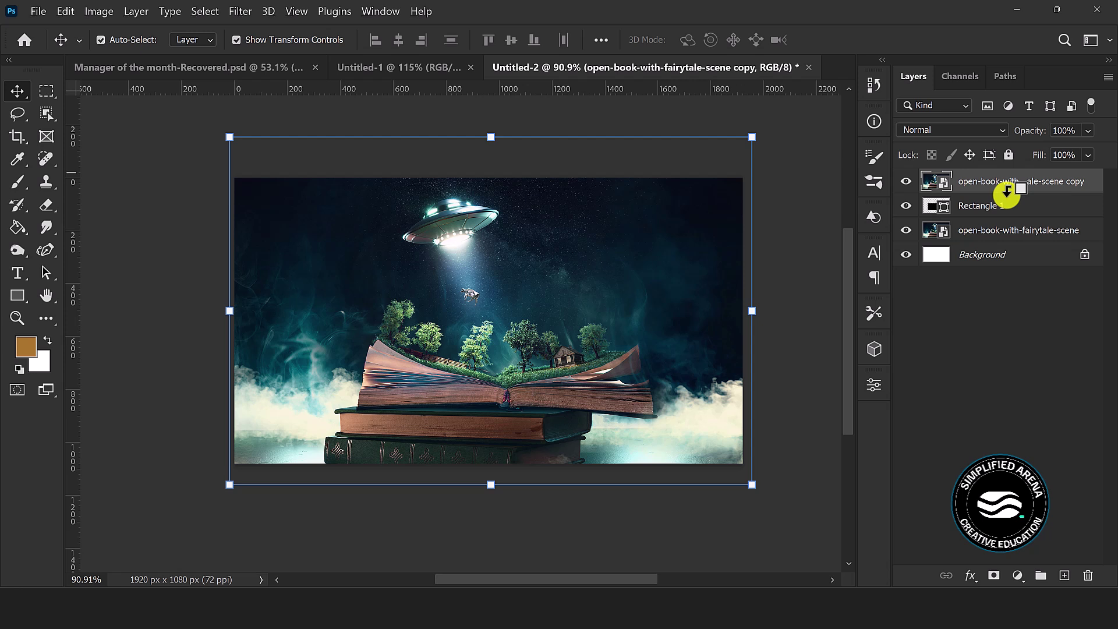
{"action": "left_click", "coordinate": [1009, 192], "text": "alt"}
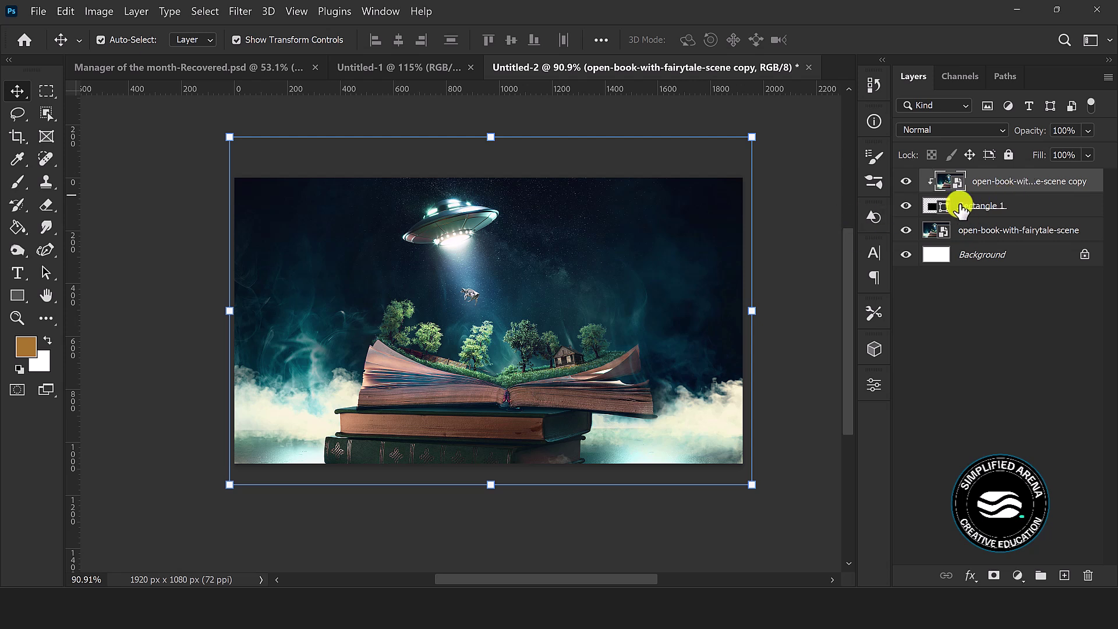
Hide the original open-book image layer to examine the clipped copy against the white background, and show the layer again
{"action": "left_click", "coordinate": [905, 230]}
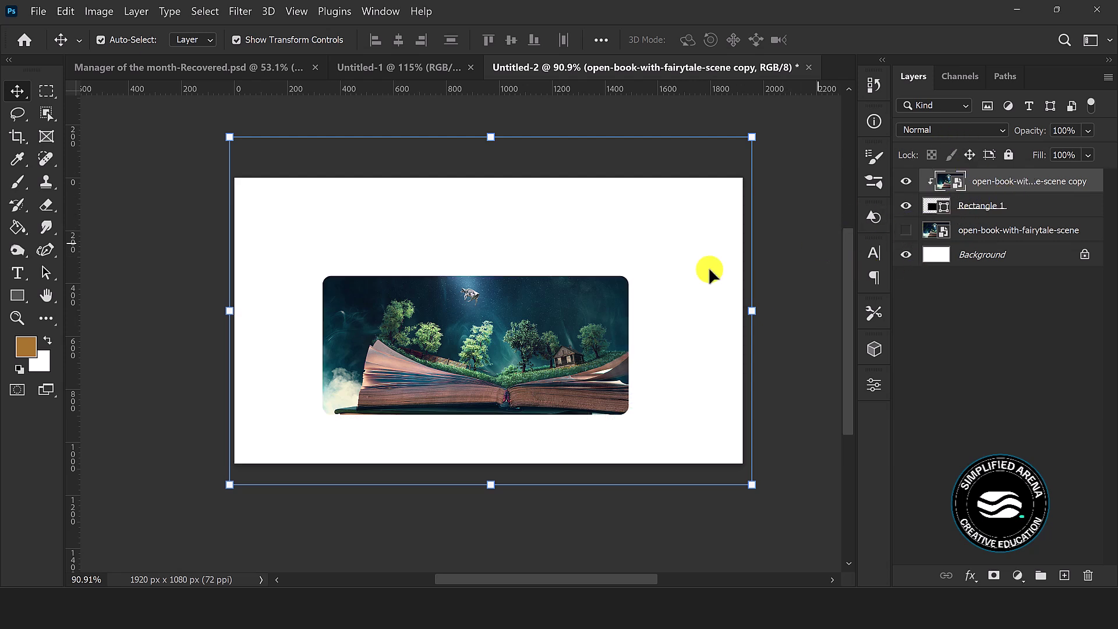
{"action": "scroll", "coordinate": [398, 330], "scroll_direction": "down", "scroll_amount": 1}
{"action": "scroll", "coordinate": [398, 330], "scroll_direction": "down", "scroll_amount": 2}
{"action": "scroll", "coordinate": [398, 330], "scroll_direction": "up", "scroll_amount": 2}
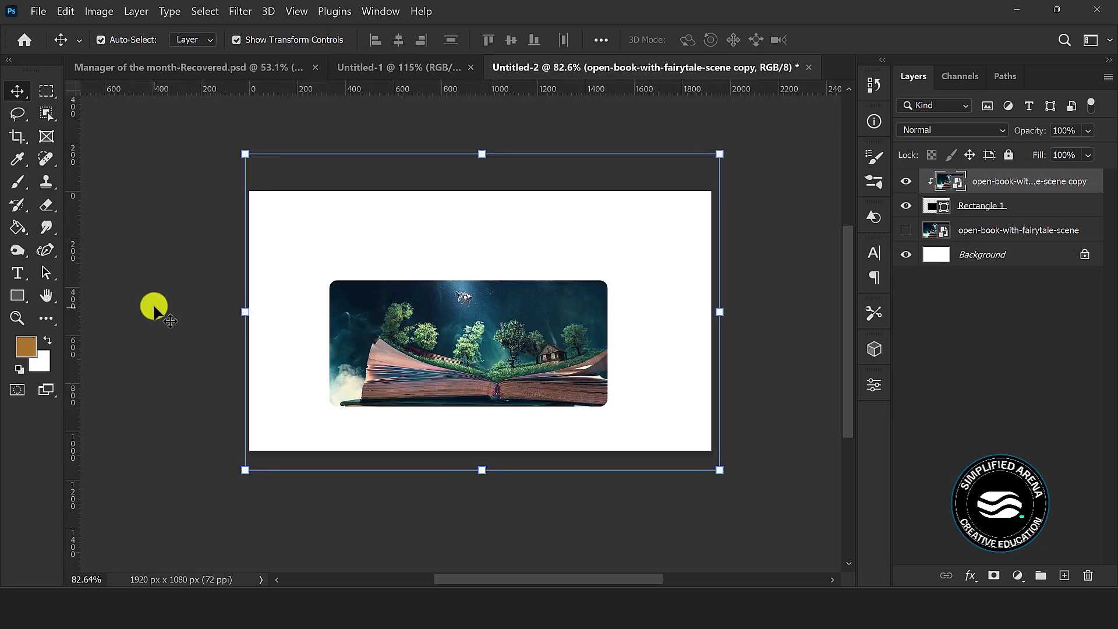
{"action": "left_click", "coordinate": [155, 303]}
{"action": "scroll", "coordinate": [492, 280], "scroll_direction": "up", "scroll_amount": 2}
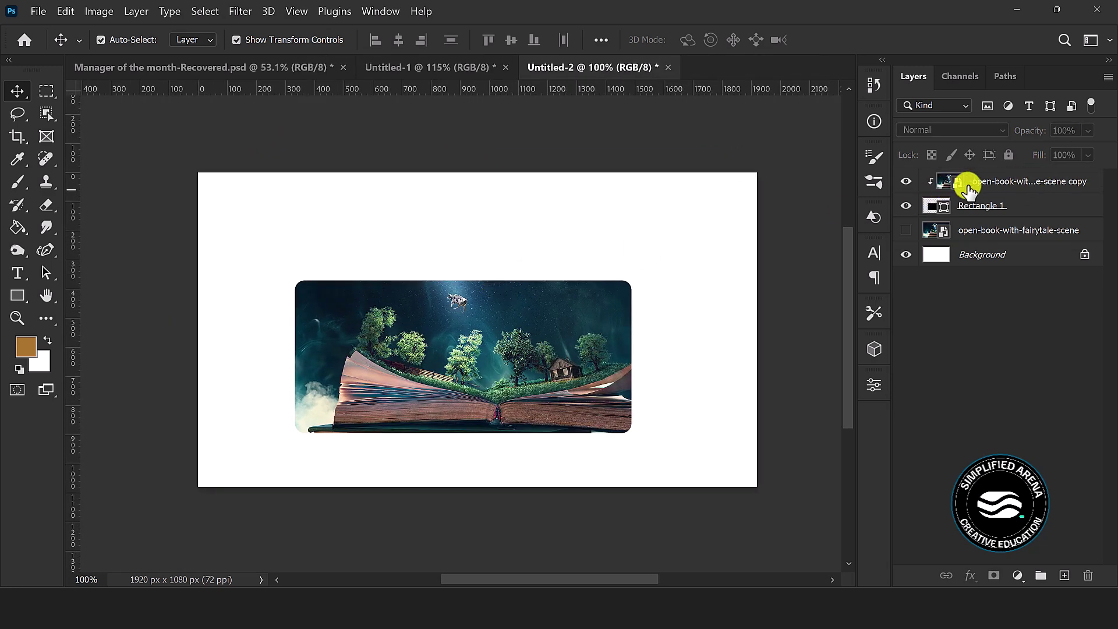
{"action": "left_click", "coordinate": [906, 230]}
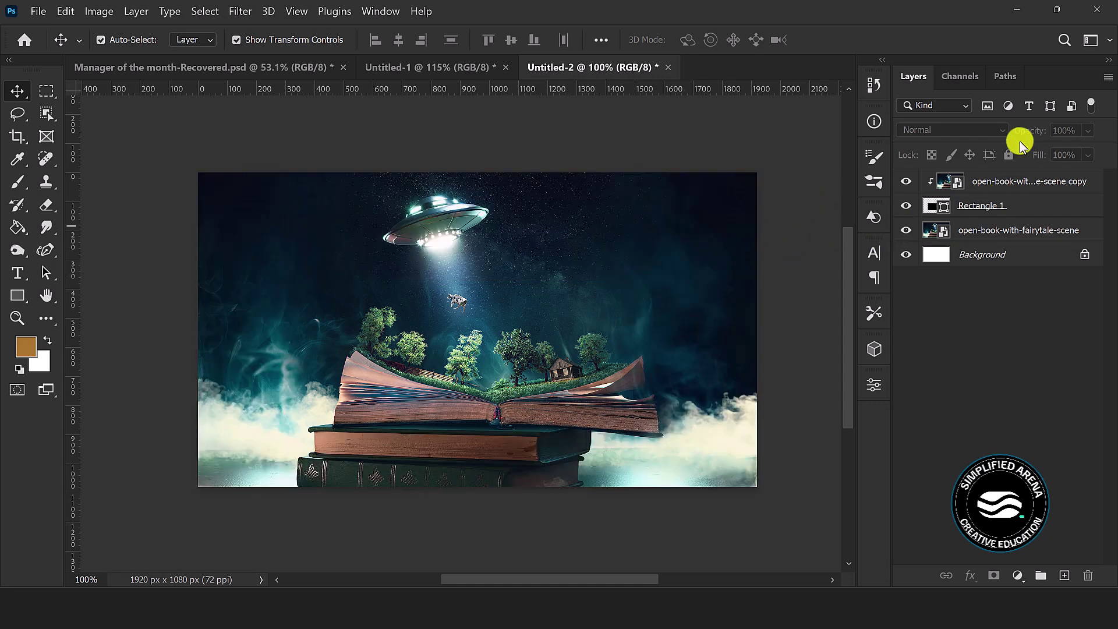
Apply a Gaussian Blur smart filter to the clipped copy of the open-book image
{"action": "left_click", "coordinate": [1018, 185]}
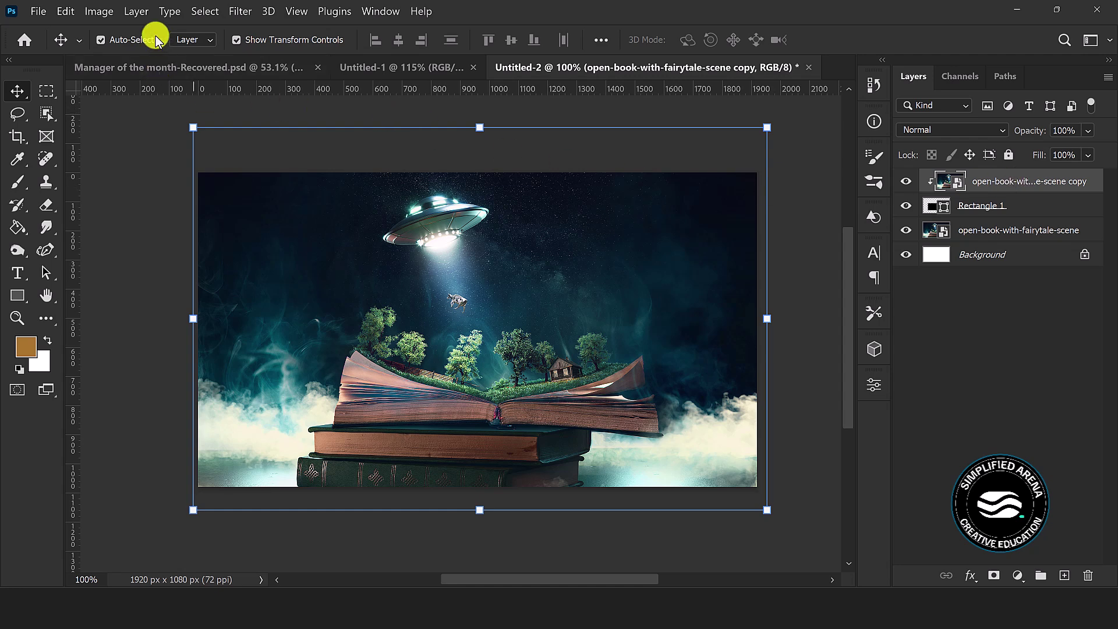
{"action": "left_click", "coordinate": [235, 8]}
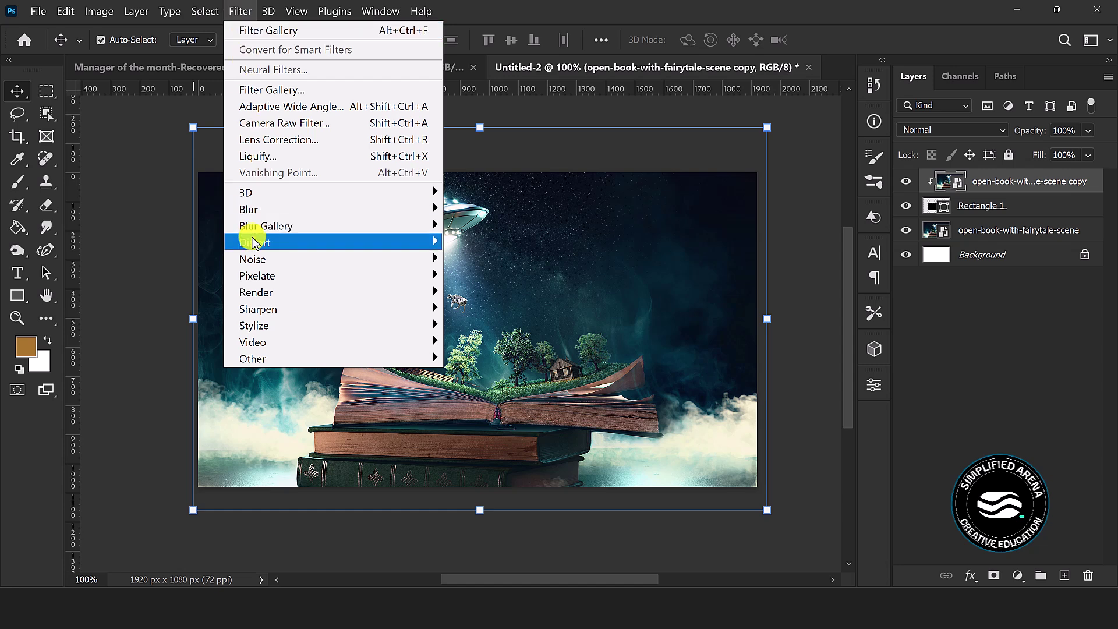
{"action": "mouse_move", "coordinate": [407, 213]}
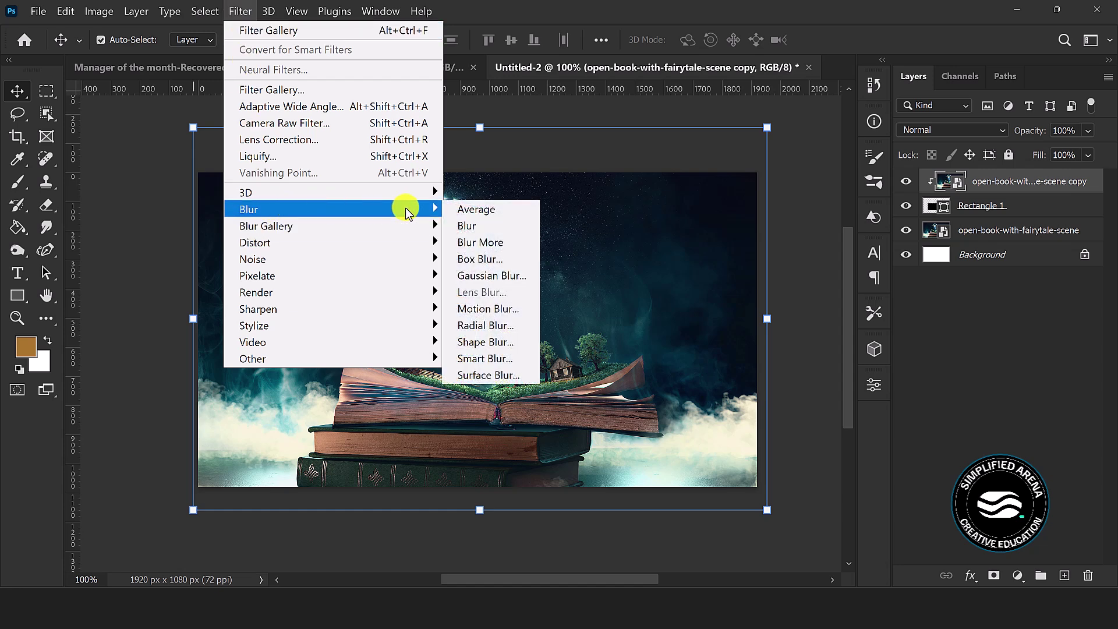
{"action": "left_click", "coordinate": [493, 276]}
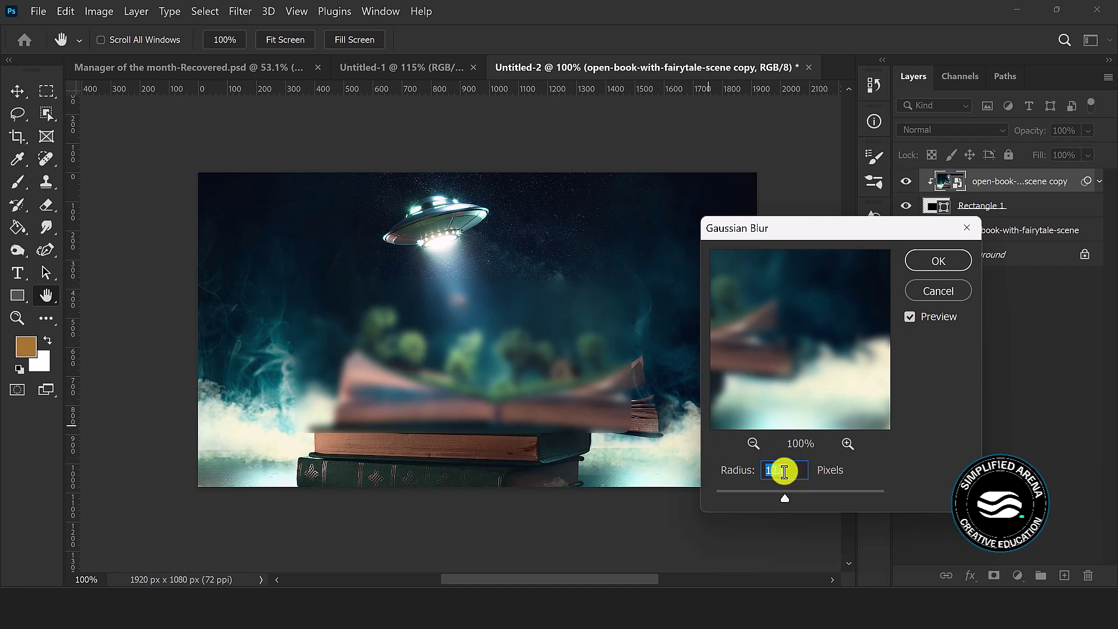
{"action": "left_click", "coordinate": [921, 259]}
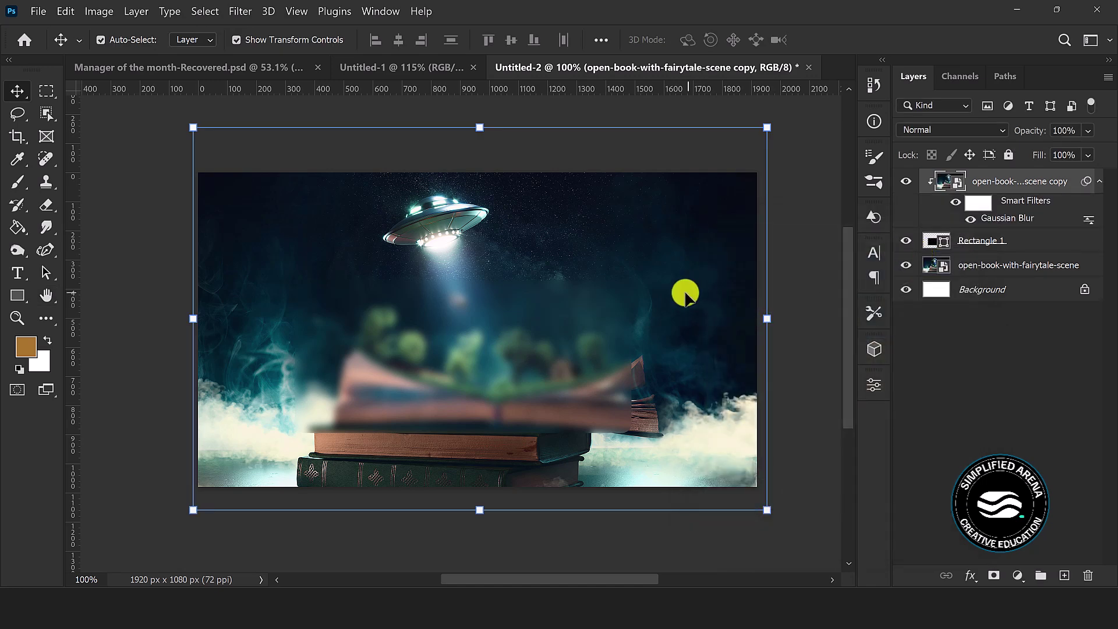
{"action": "scroll", "coordinate": [502, 337], "scroll_direction": "up", "scroll_amount": 3}
{"action": "scroll", "coordinate": [501, 338], "scroll_direction": "down", "scroll_amount": 2}
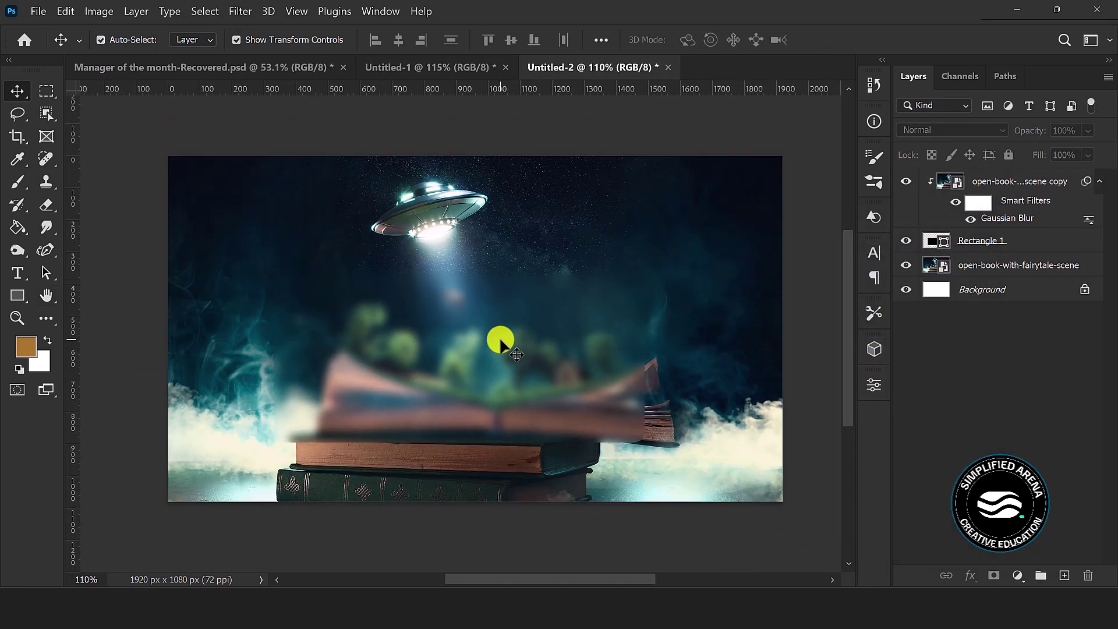
Open the Filter Gallery for the blurred image copy with the Glass filter from the Distort group
{"action": "left_click", "coordinate": [1010, 185]}
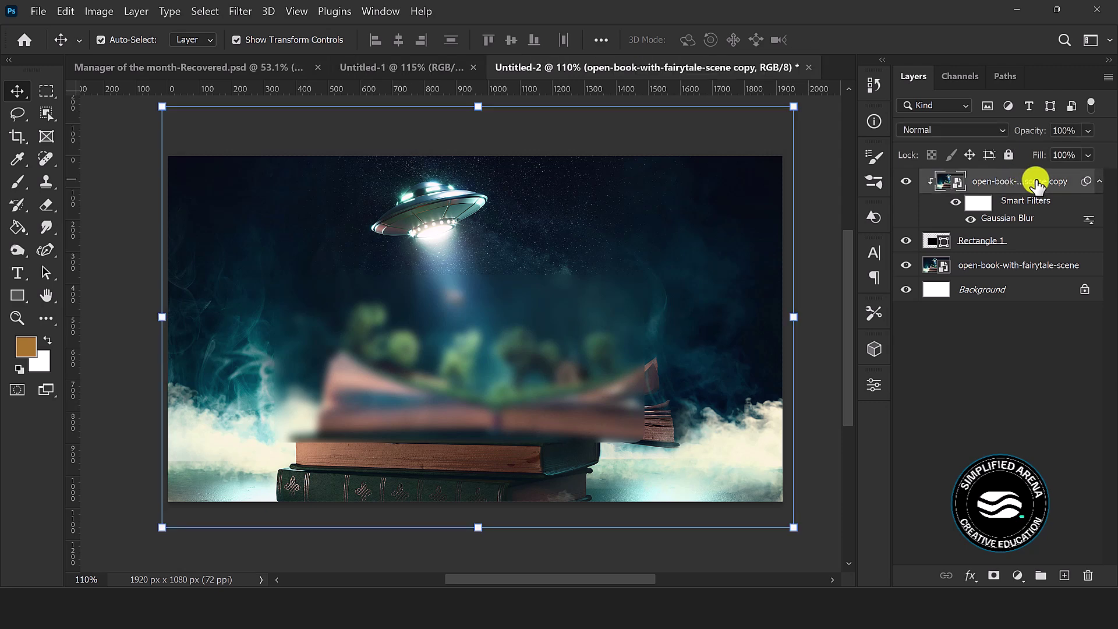
{"action": "left_click", "coordinate": [237, 12]}
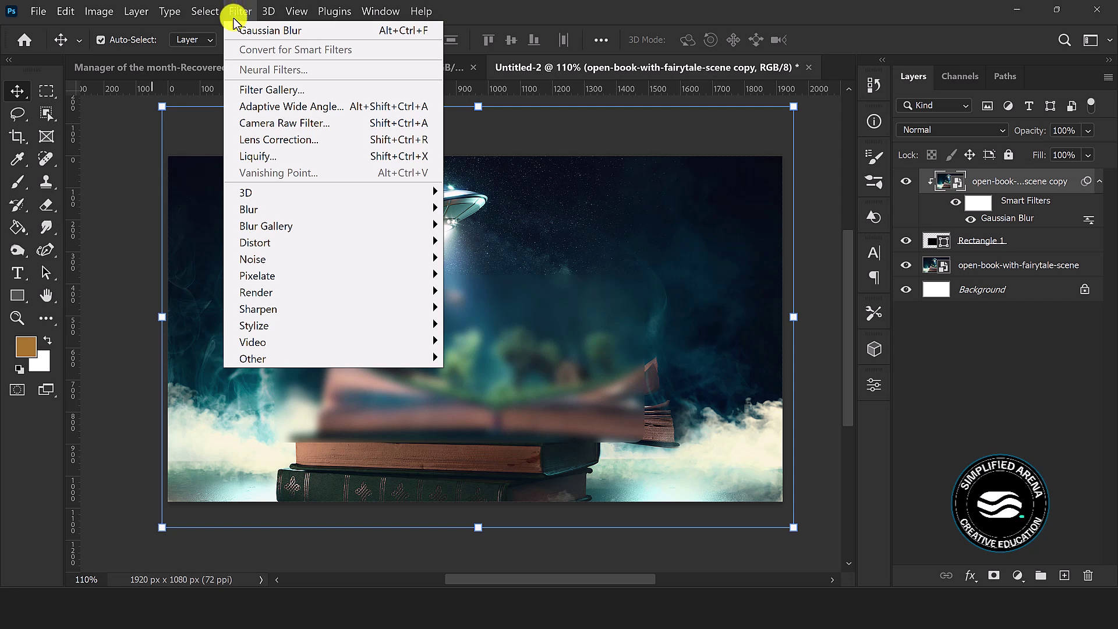
{"action": "left_click", "coordinate": [274, 91]}
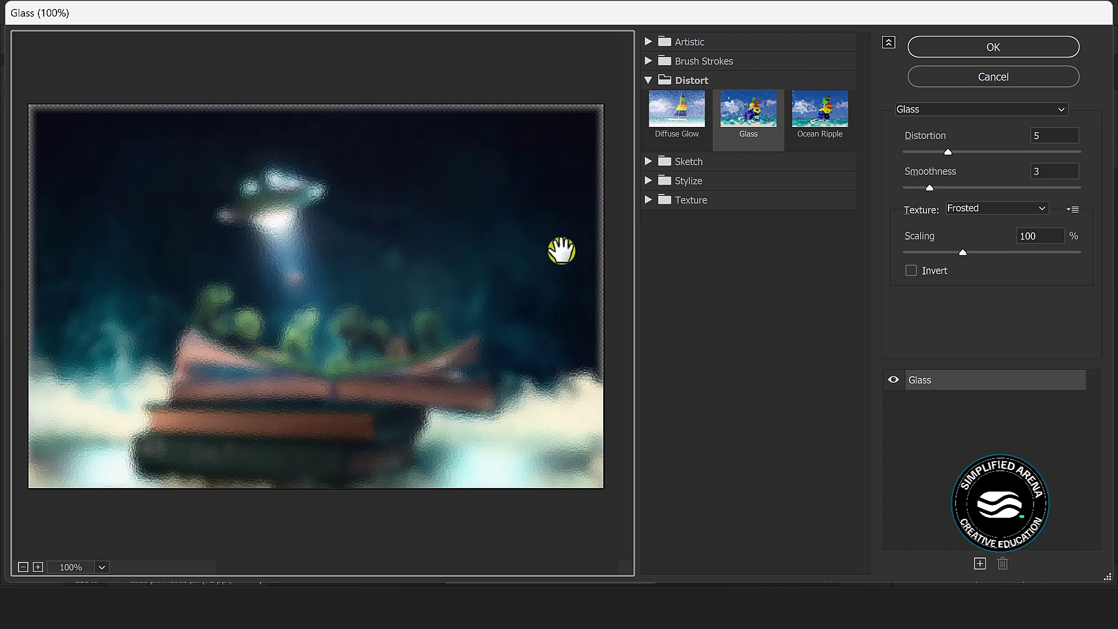
{"action": "left_click", "coordinate": [647, 80]}
{"action": "left_click", "coordinate": [648, 79]}
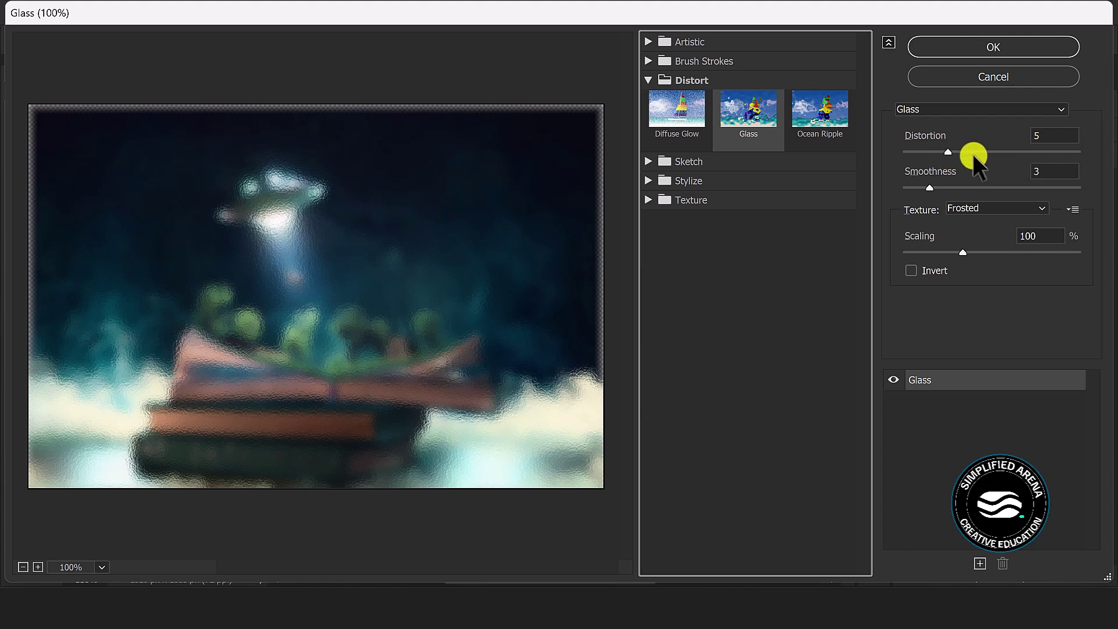
Set the Glass filter's distortion to 6 and smoothness to 4
{"action": "left_click", "coordinate": [1053, 135]}
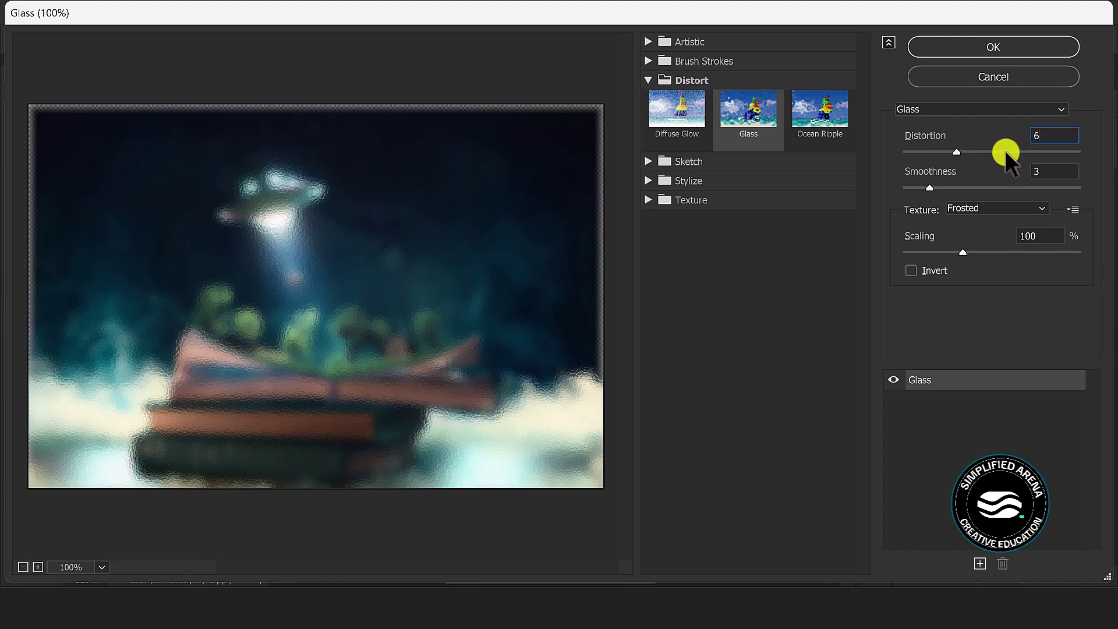
{"action": "type", "text": "6"}
{"action": "left_click", "coordinate": [1065, 174]}
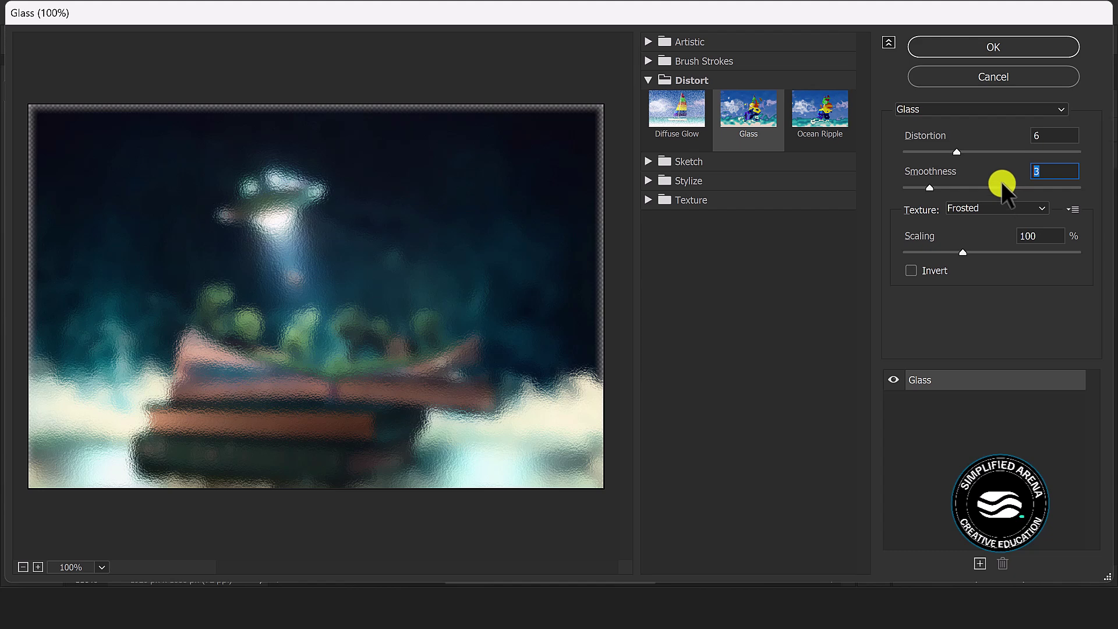
{"action": "type", "text": "4"}
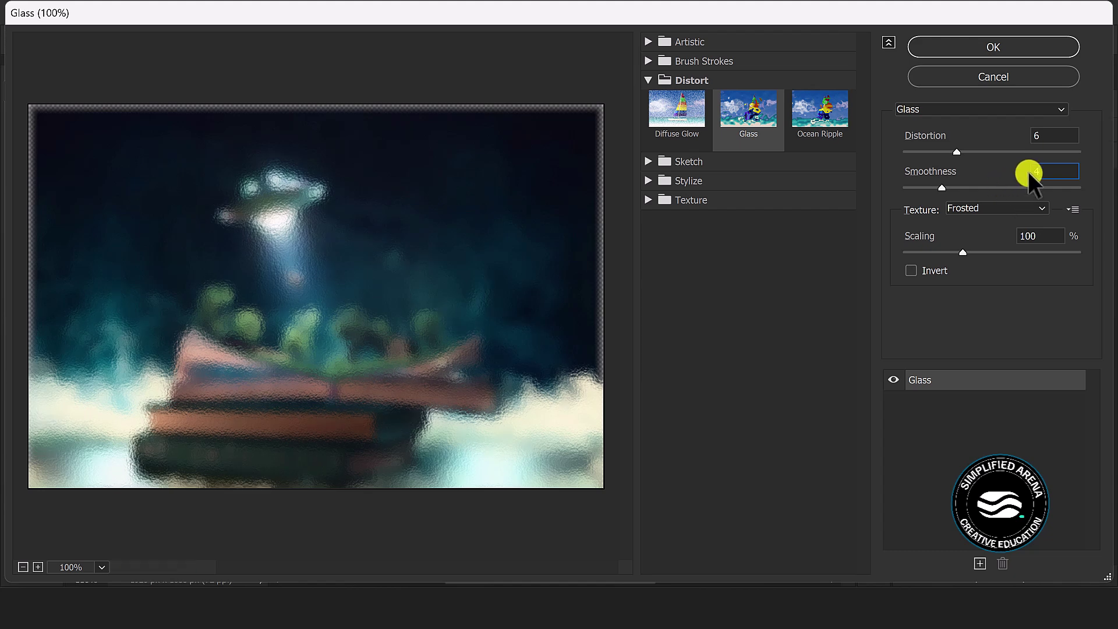
Try the Blocks, Canvas, Tiny Lens and Frosted textures in turn for the Glass filter
{"action": "left_click", "coordinate": [1025, 207]}
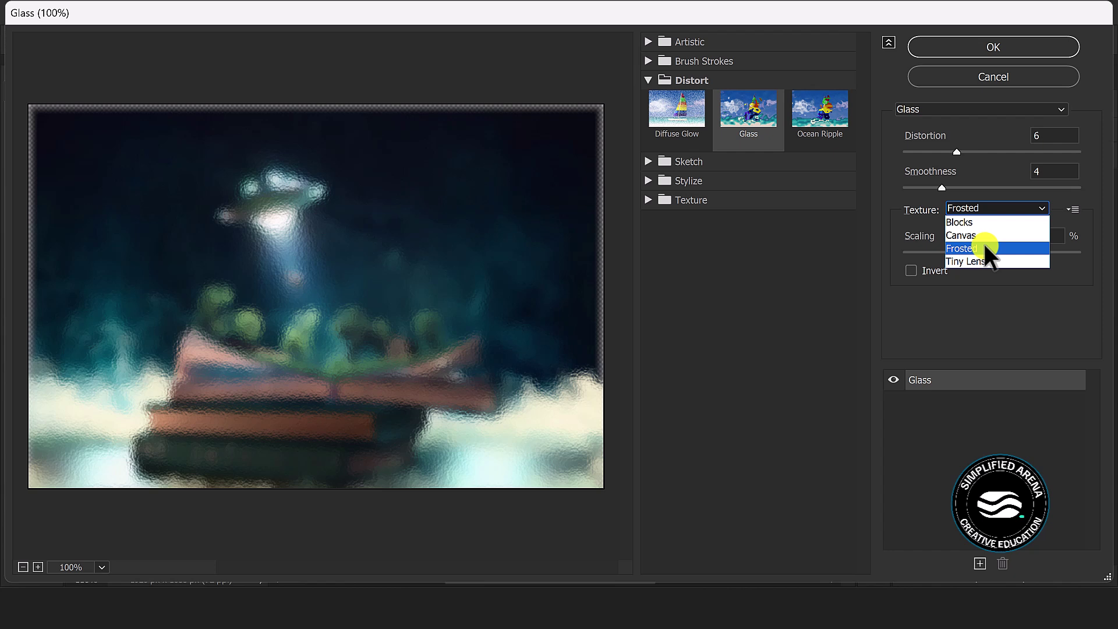
{"action": "left_click", "coordinate": [972, 222]}
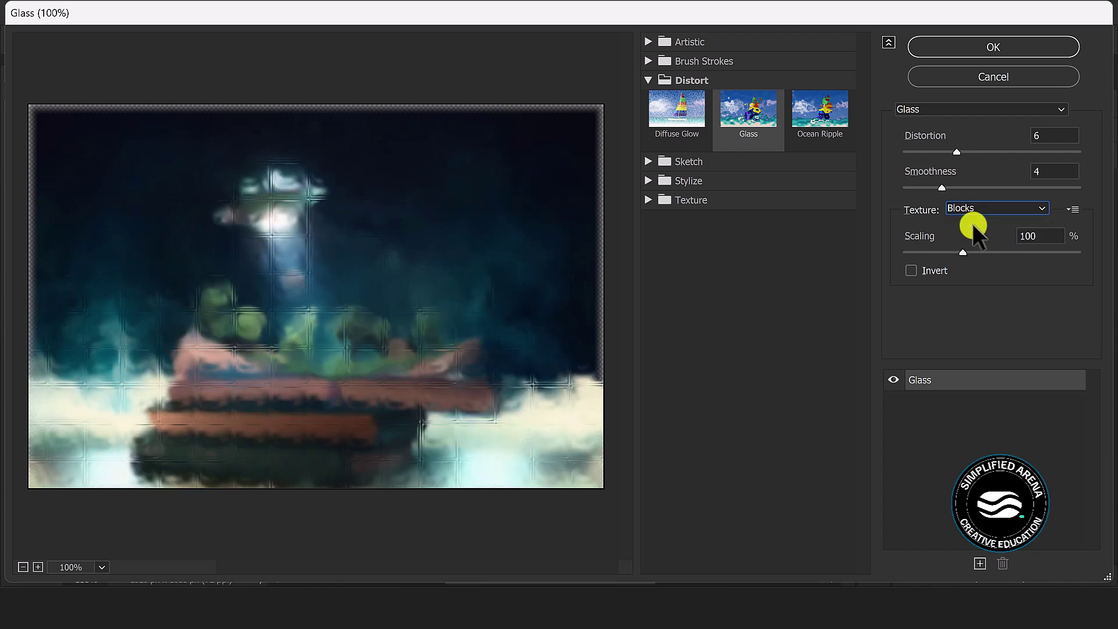
{"action": "left_click", "coordinate": [1041, 207]}
{"action": "left_click", "coordinate": [988, 238]}
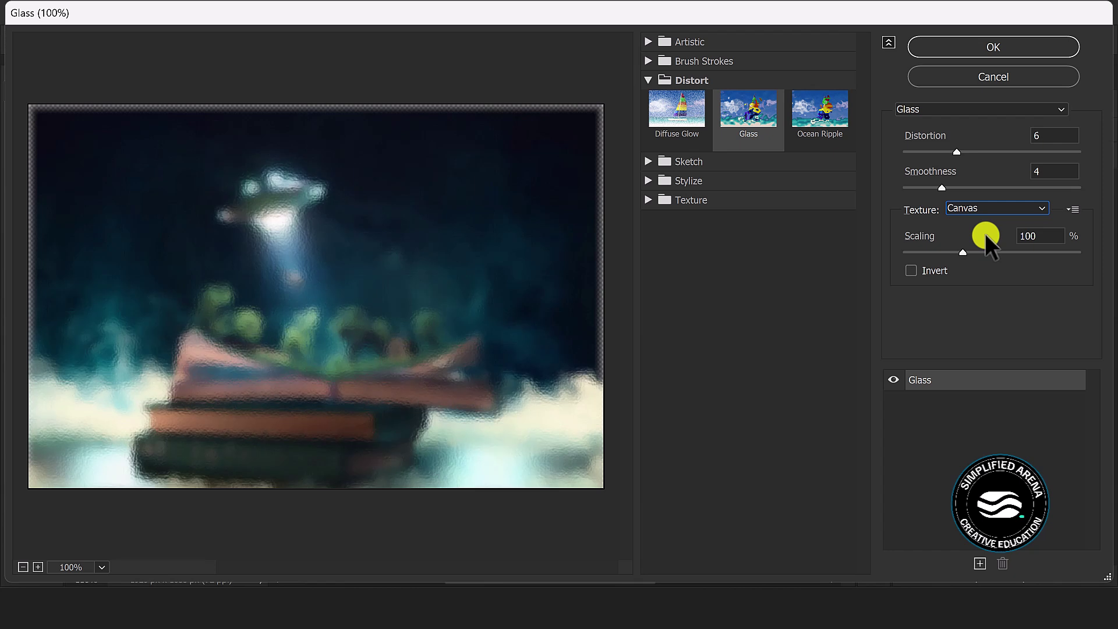
{"action": "left_click", "coordinate": [1004, 208]}
{"action": "left_click", "coordinate": [985, 256]}
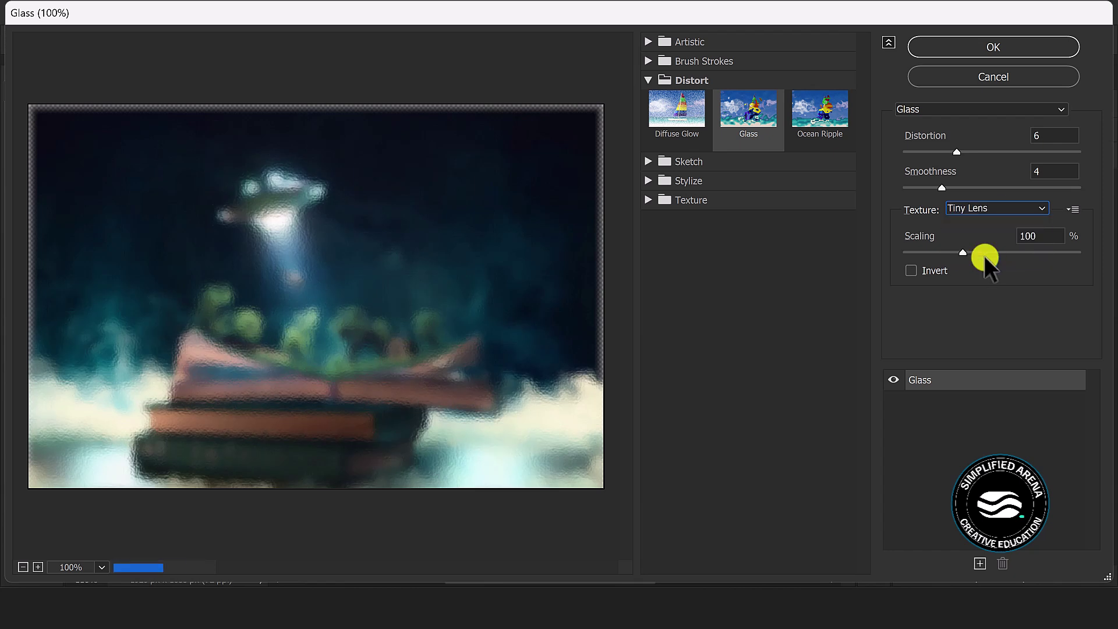
{"action": "left_click", "coordinate": [1020, 209]}
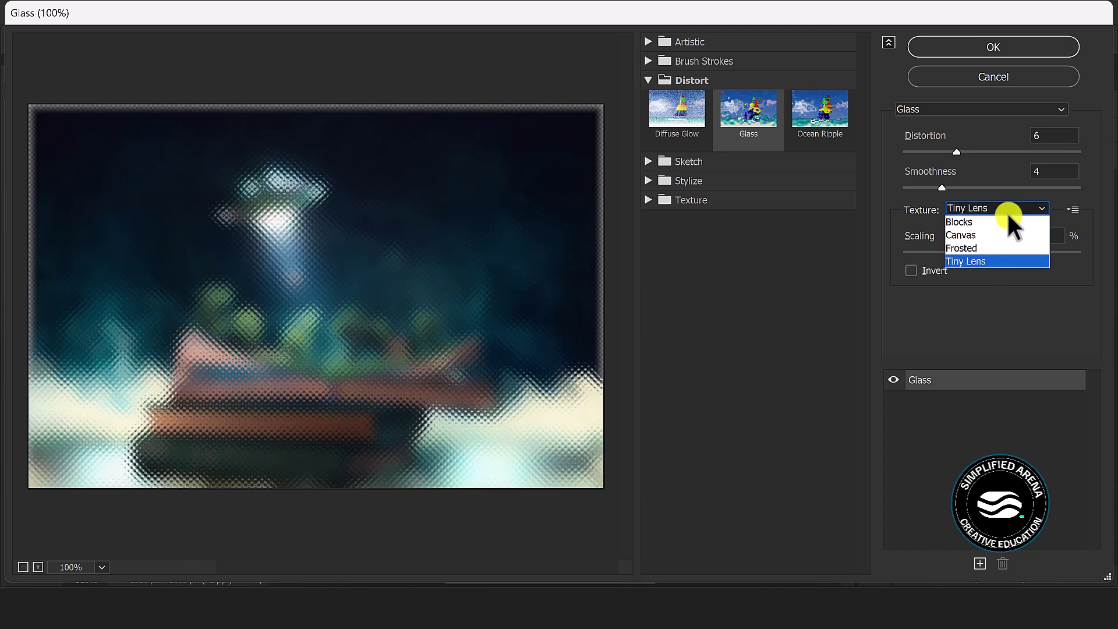
{"action": "left_click", "coordinate": [984, 248]}
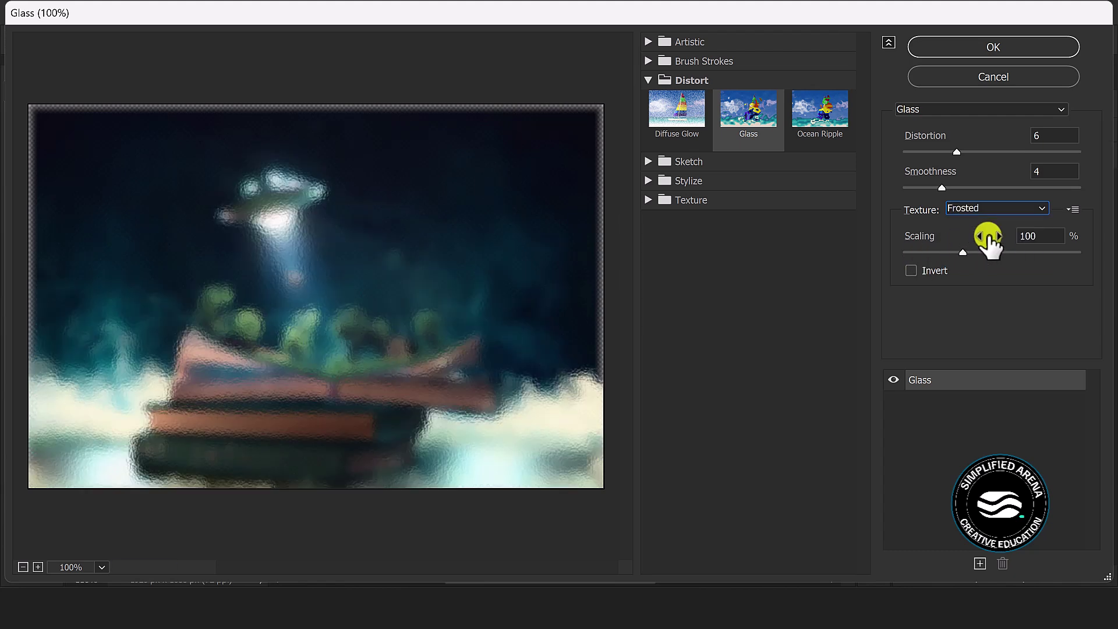
Apply the Glass filter with the Tiny Lens texture scaled to 120%
{"action": "left_click", "coordinate": [1030, 211]}
{"action": "left_click", "coordinate": [984, 256]}
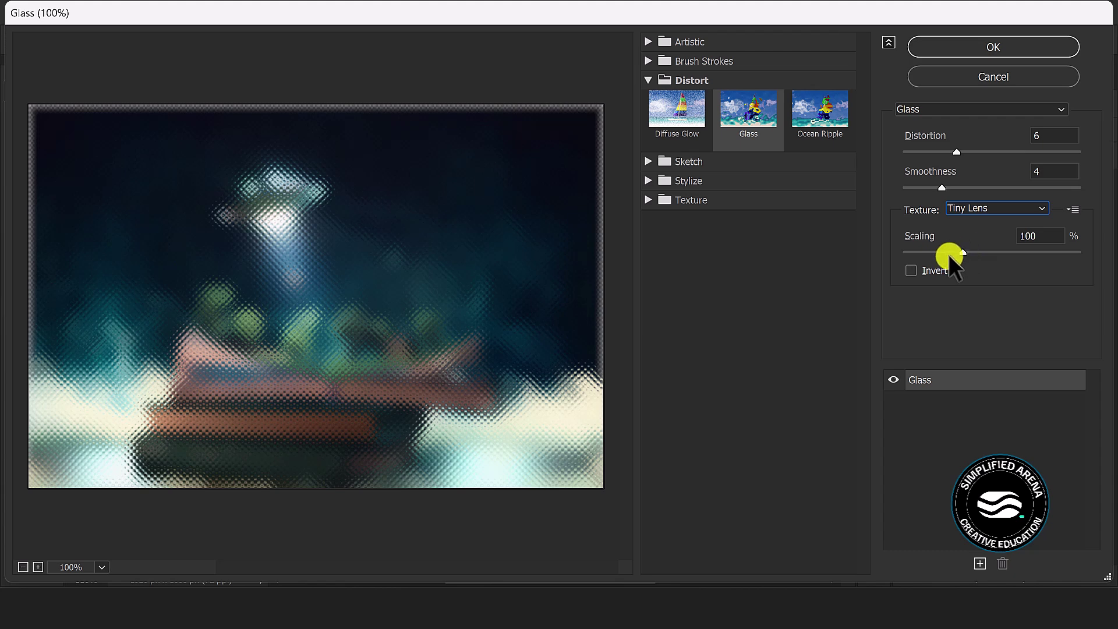
{"action": "left_click_drag", "start_coordinate": [966, 251], "coordinate": [987, 268]}
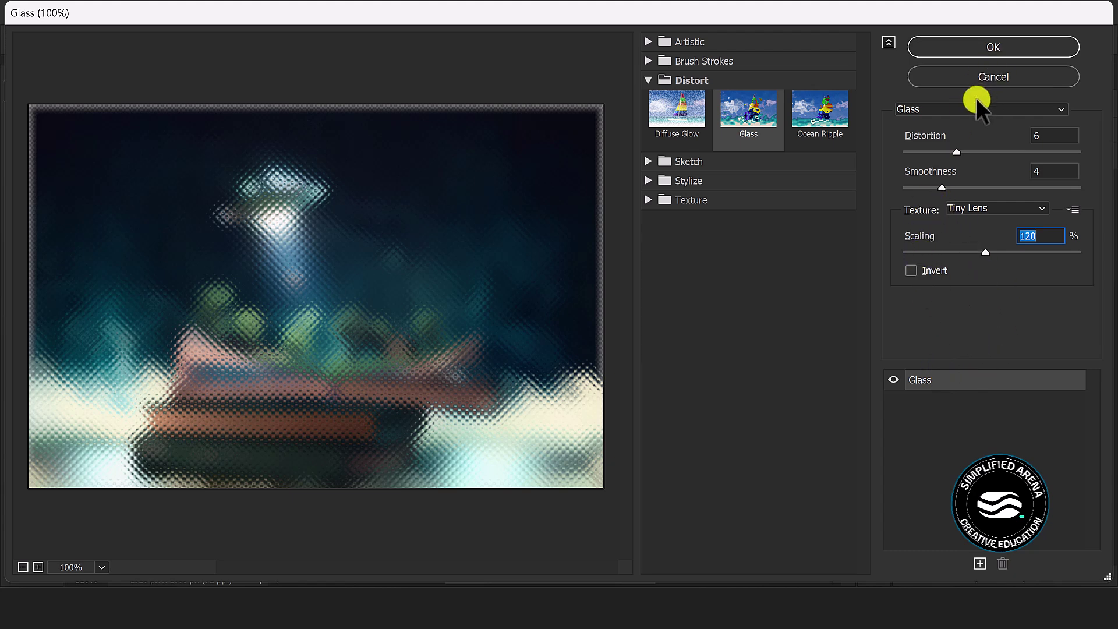
{"action": "left_click", "coordinate": [980, 50]}
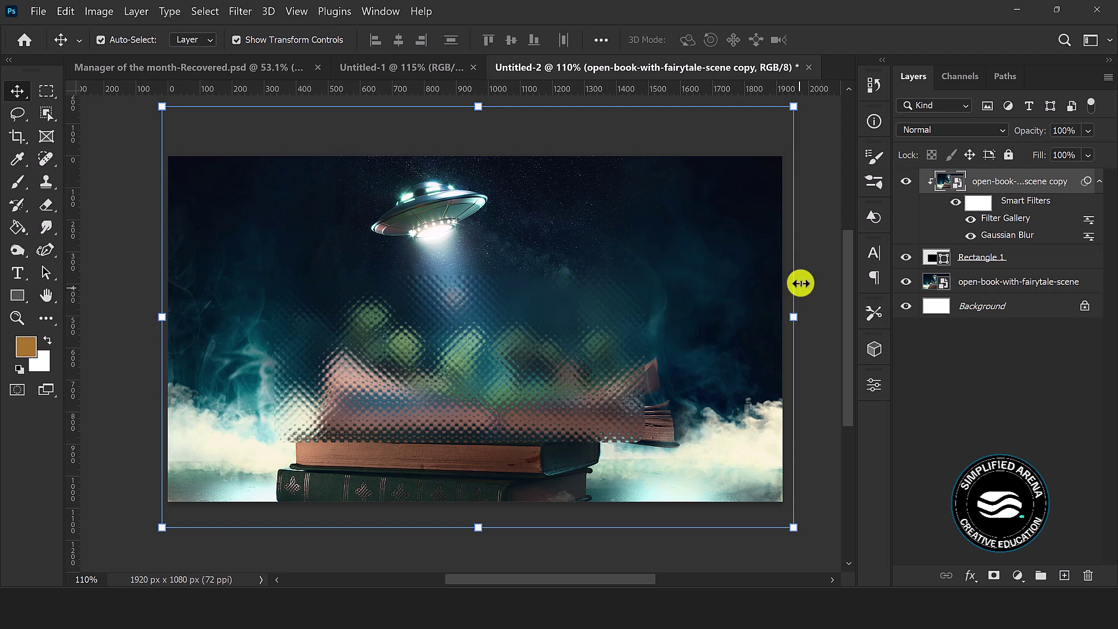
{"action": "left_click", "coordinate": [793, 256]}
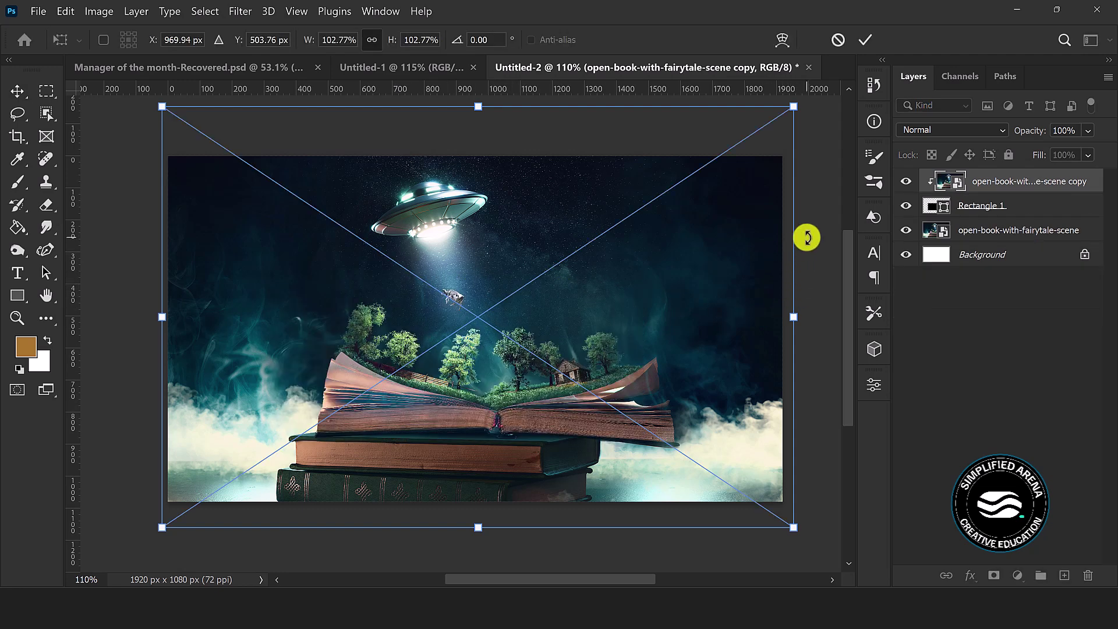
{"action": "left_click", "coordinate": [16, 91]}
Lock all properties of the filtered open-book image copy
{"action": "scroll", "coordinate": [668, 375], "scroll_direction": "down", "scroll_amount": 4}
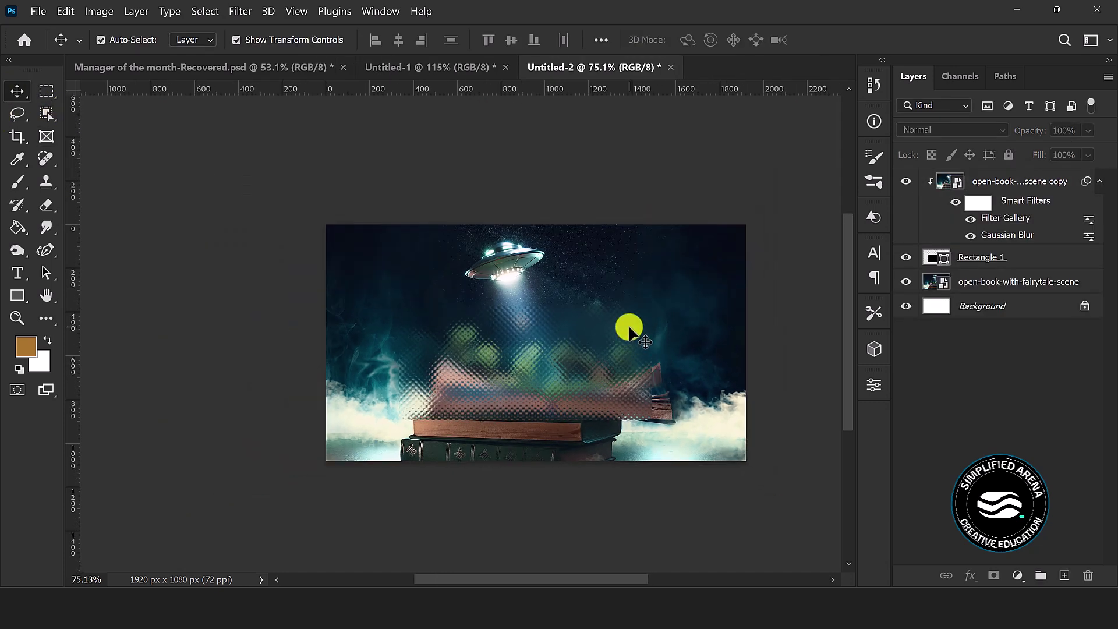
{"action": "scroll", "coordinate": [652, 335], "scroll_direction": "up", "scroll_amount": 2}
{"action": "left_click", "coordinate": [1026, 184]}
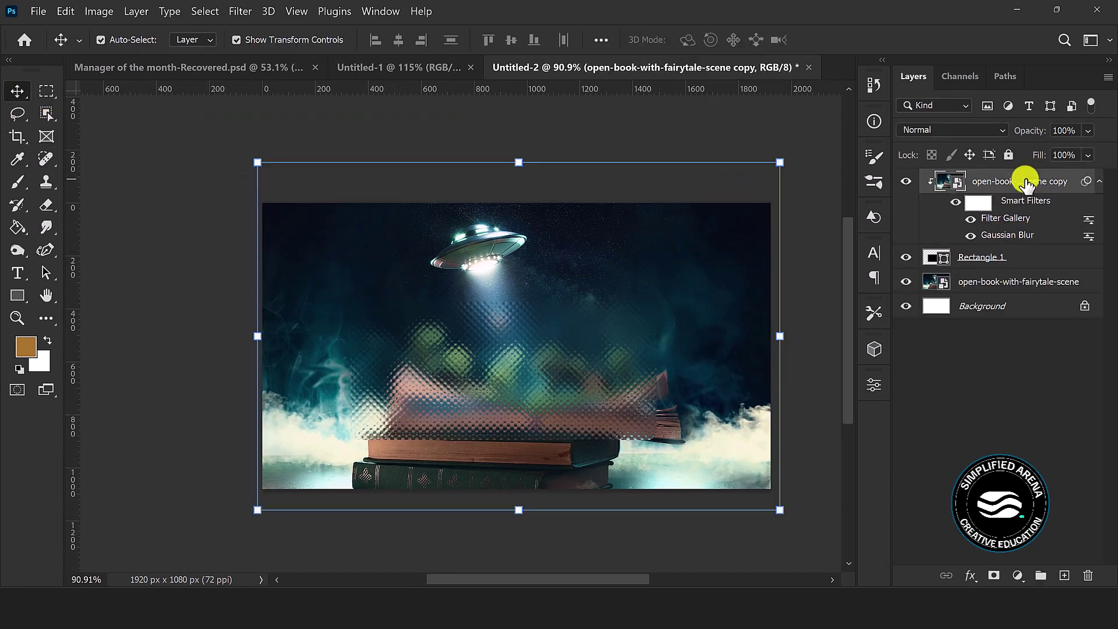
{"action": "left_click", "coordinate": [1006, 155]}
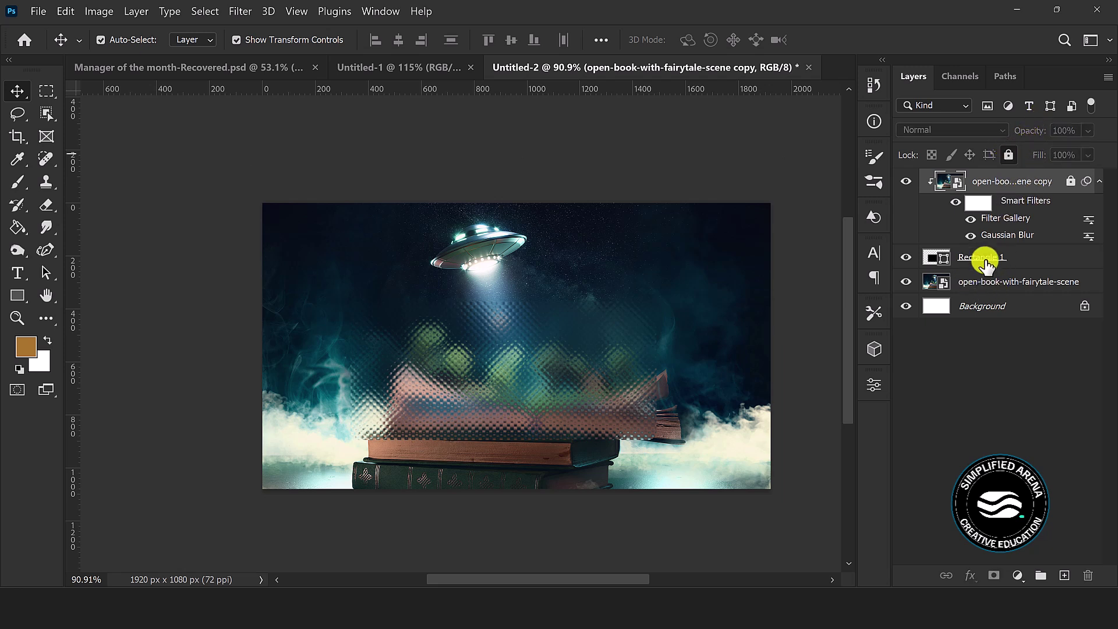
Add a 1 px white stroke inside the edge of the Rectangle 1 layer
{"action": "left_click", "coordinate": [1026, 257]}
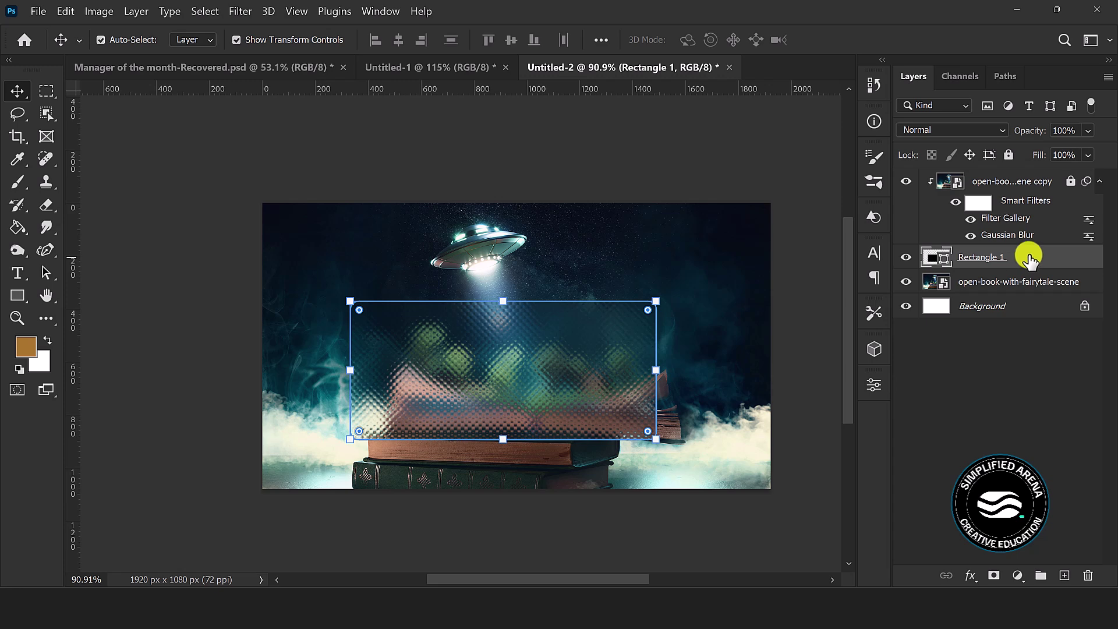
{"action": "double_click", "coordinate": [1056, 257]}
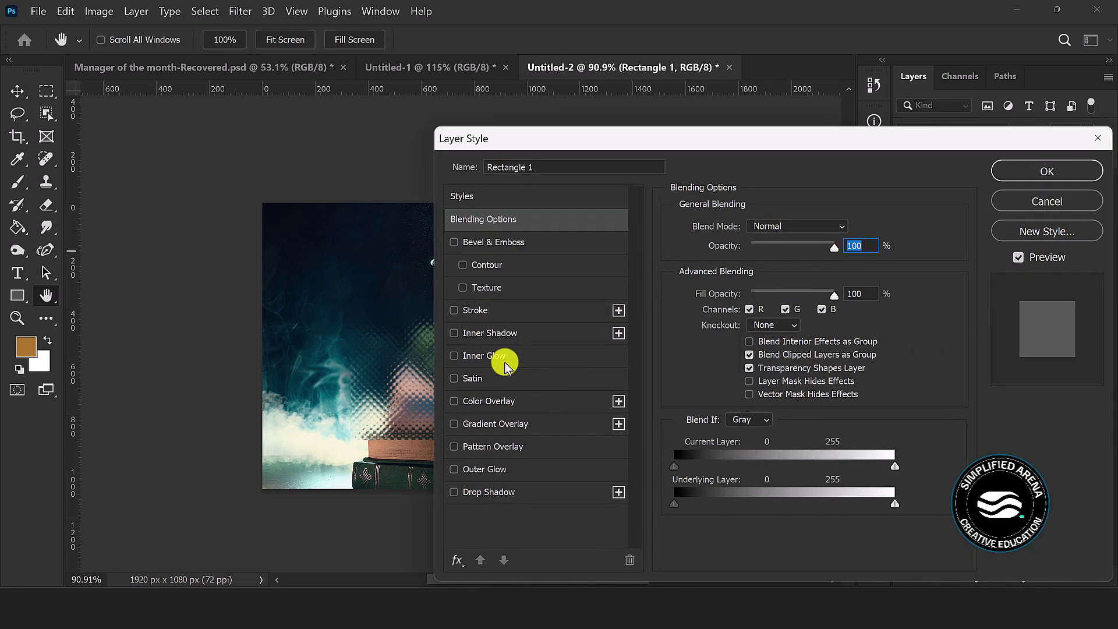
{"action": "left_click", "coordinate": [527, 310]}
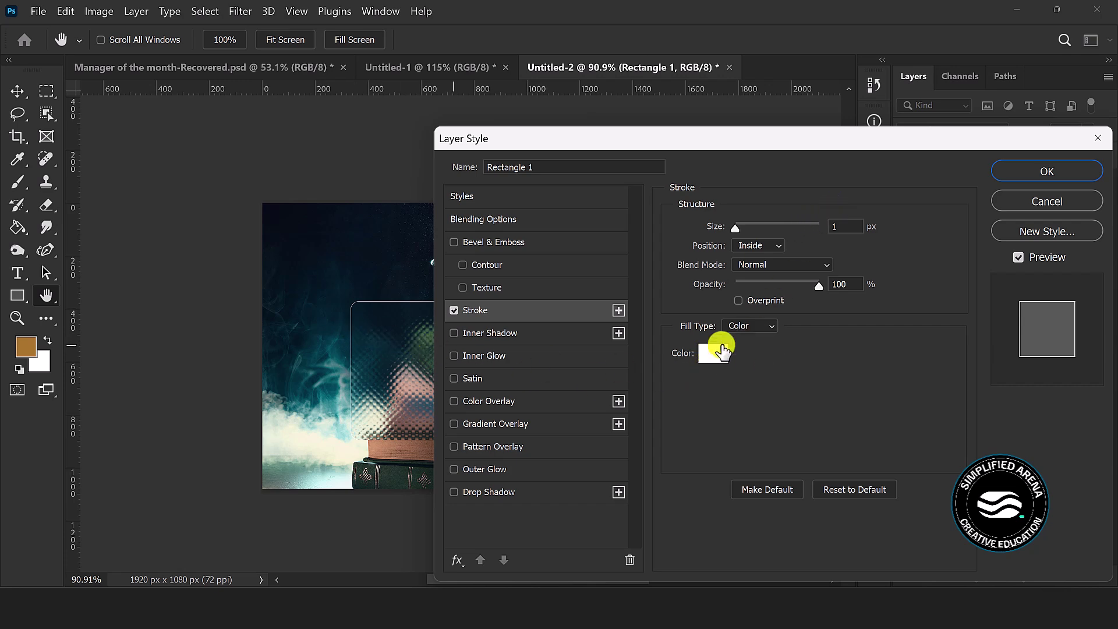
{"action": "left_click", "coordinate": [1044, 172]}
{"action": "key", "text": "ctrl+0"}
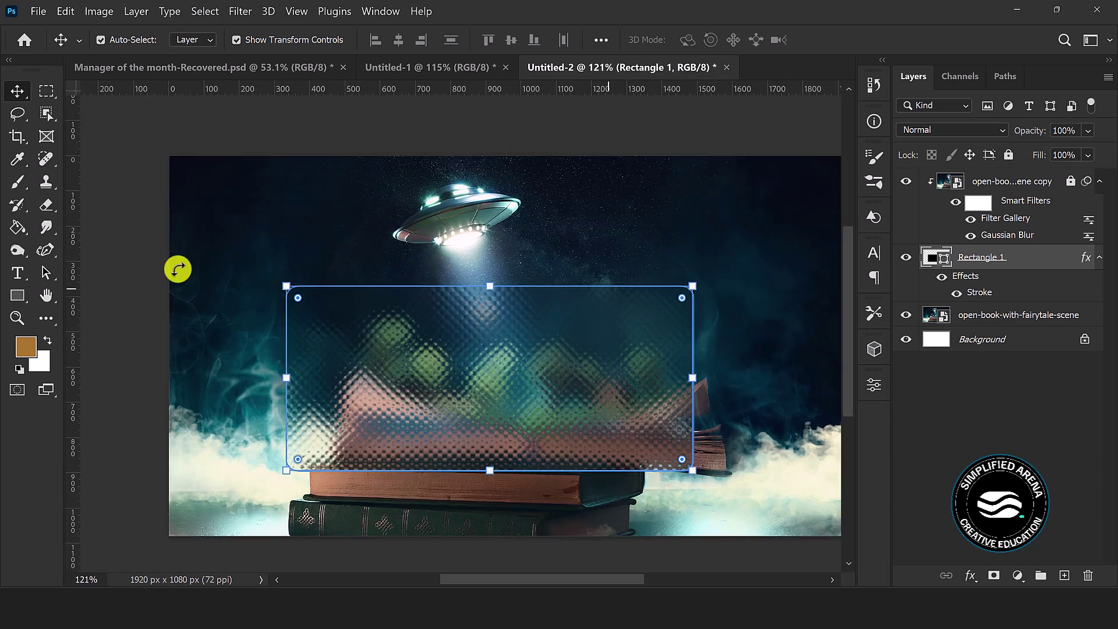
{"action": "left_click", "coordinate": [129, 282]}
{"action": "scroll", "coordinate": [404, 305], "scroll_direction": "down", "scroll_amount": 3}
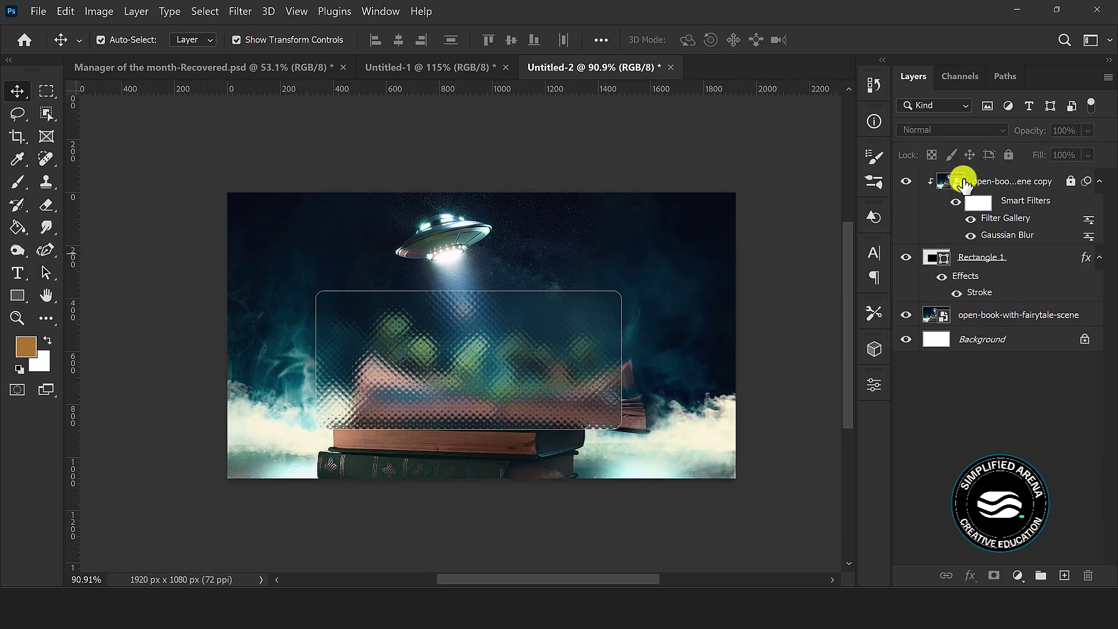
Try an Outer Glow on the Rectangle 1 layer, turn it off, and apply a Drop Shadow instead
{"action": "left_click", "coordinate": [1024, 258]}
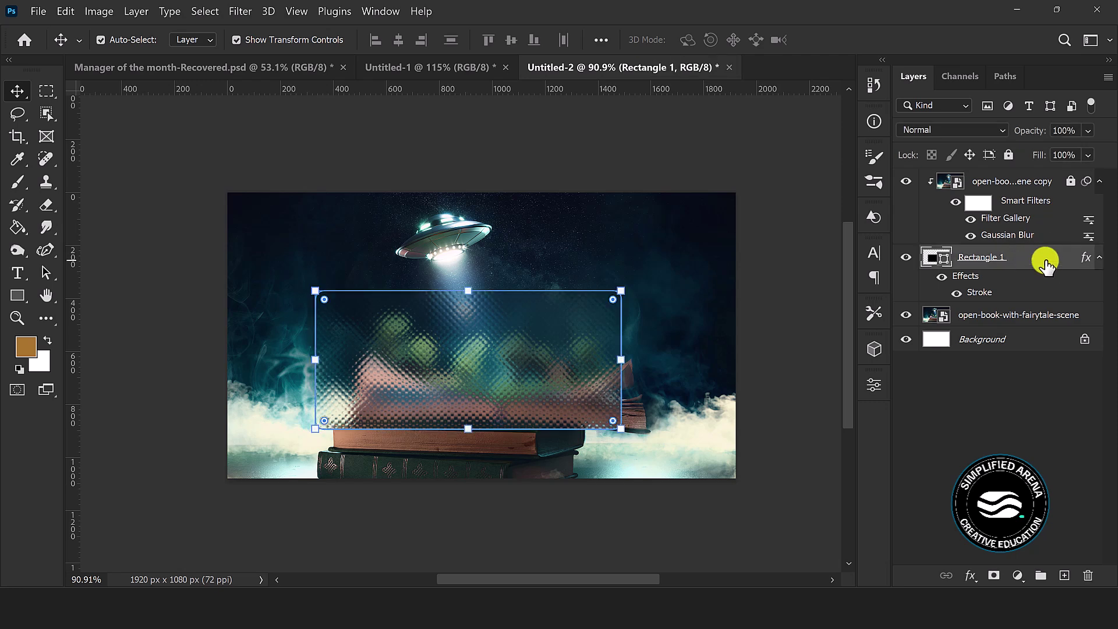
{"action": "double_click", "coordinate": [1045, 265]}
{"action": "left_click", "coordinate": [552, 469]}
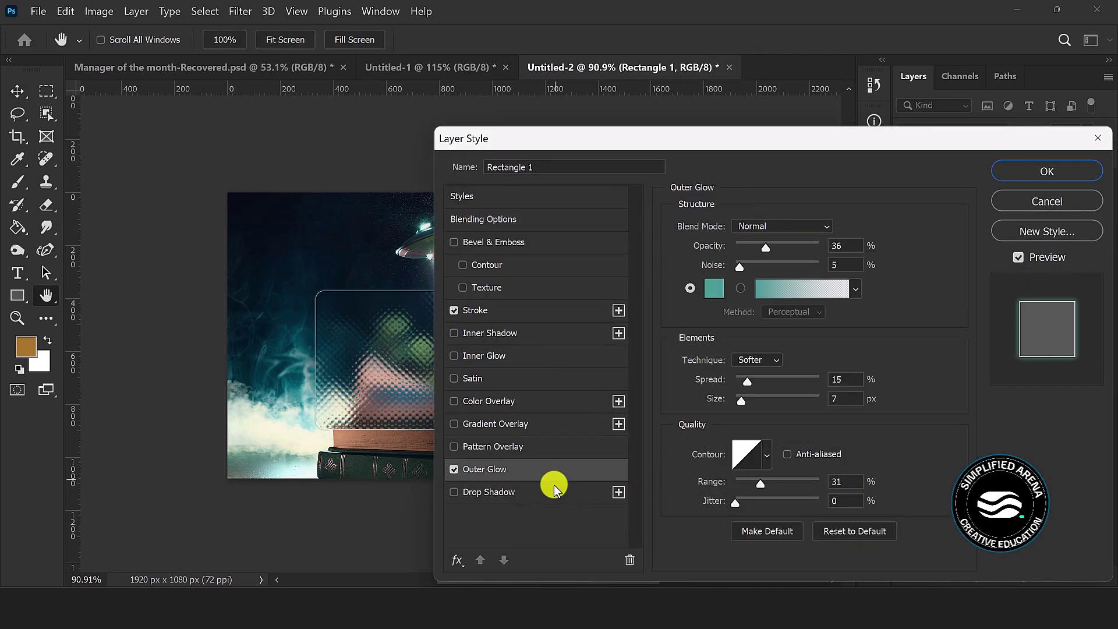
{"action": "left_click", "coordinate": [455, 469]}
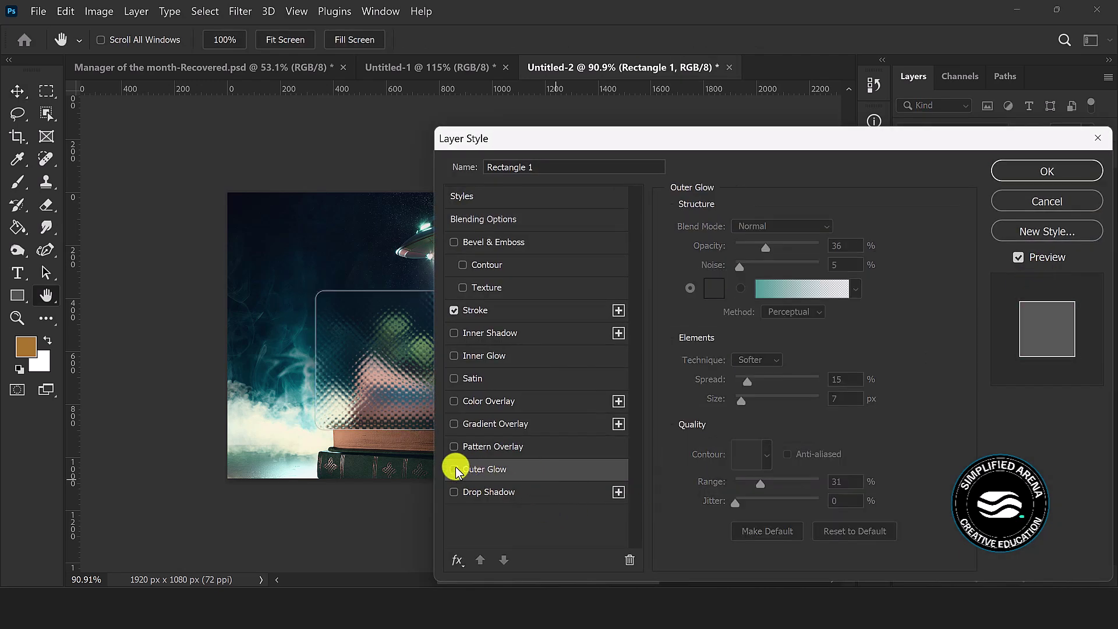
{"action": "left_click", "coordinate": [512, 492]}
{"action": "left_click_drag", "start_coordinate": [613, 142], "coordinate": [712, 135]}
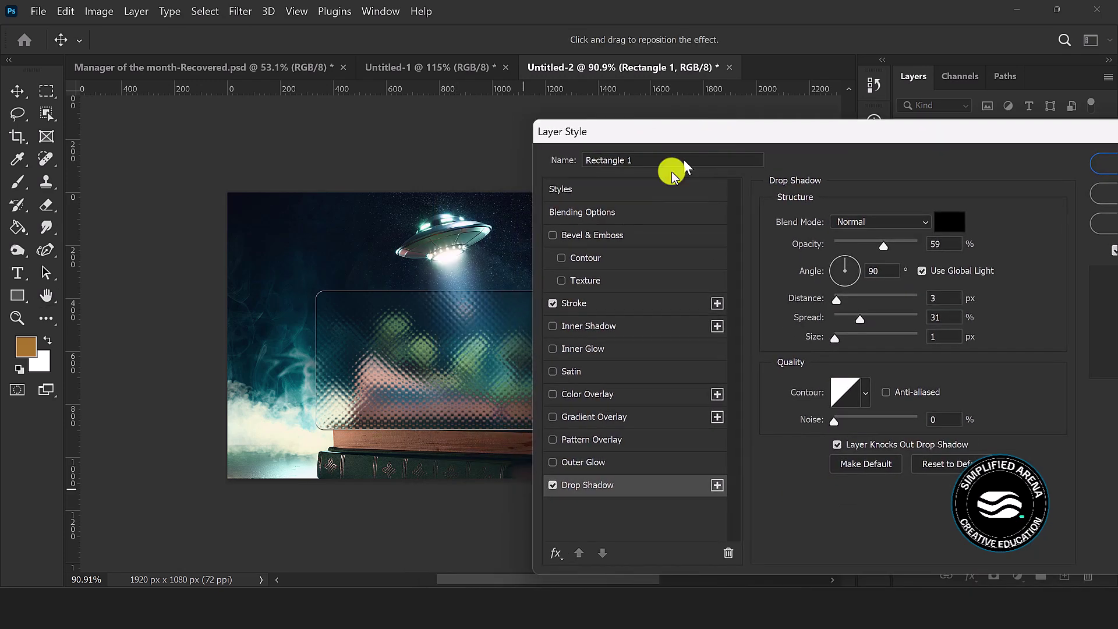
{"action": "left_click_drag", "start_coordinate": [636, 135], "coordinate": [739, 105]}
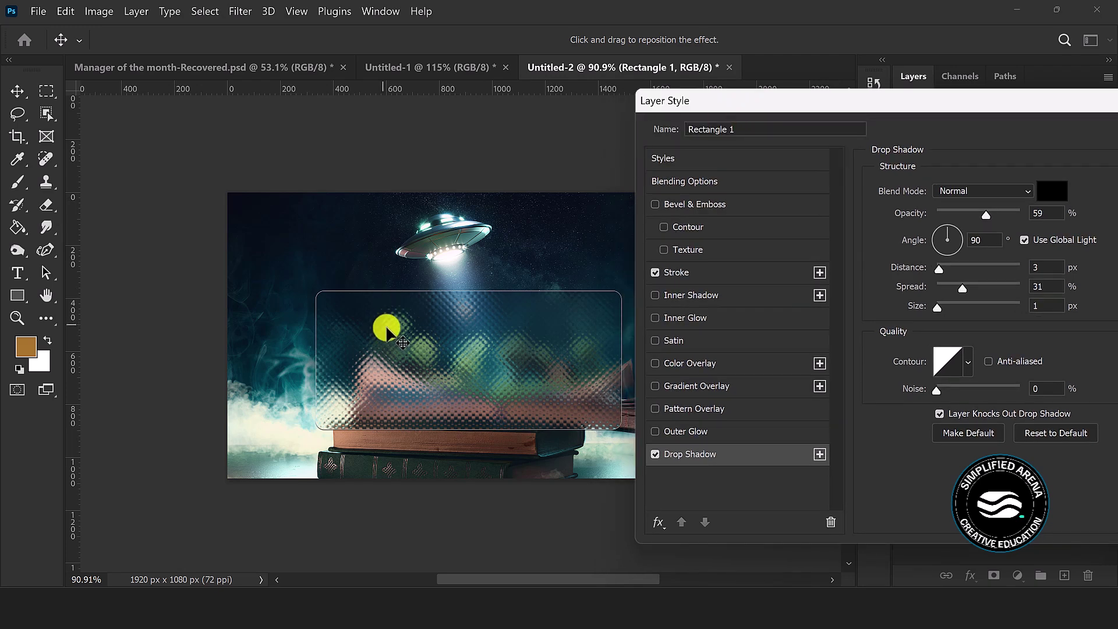
{"action": "key", "text": "Return"}
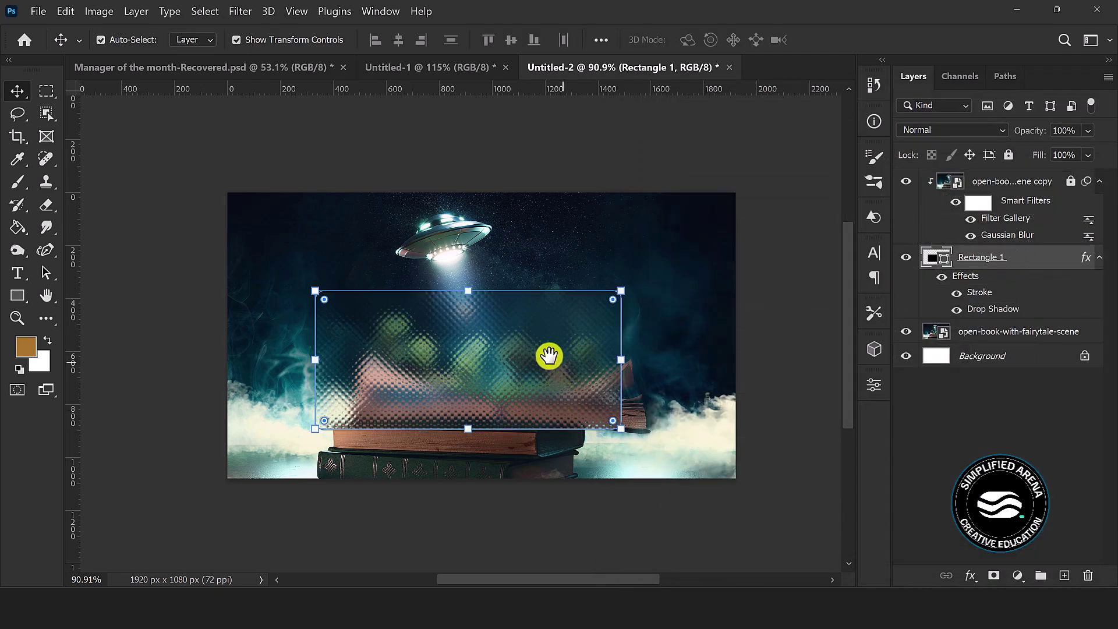
Set Rectangle 1's drop shadow to 30% opacity, 16 px distance, 30% spread and 51 px size
{"action": "left_click_drag", "start_coordinate": [563, 363], "coordinate": [411, 319]}
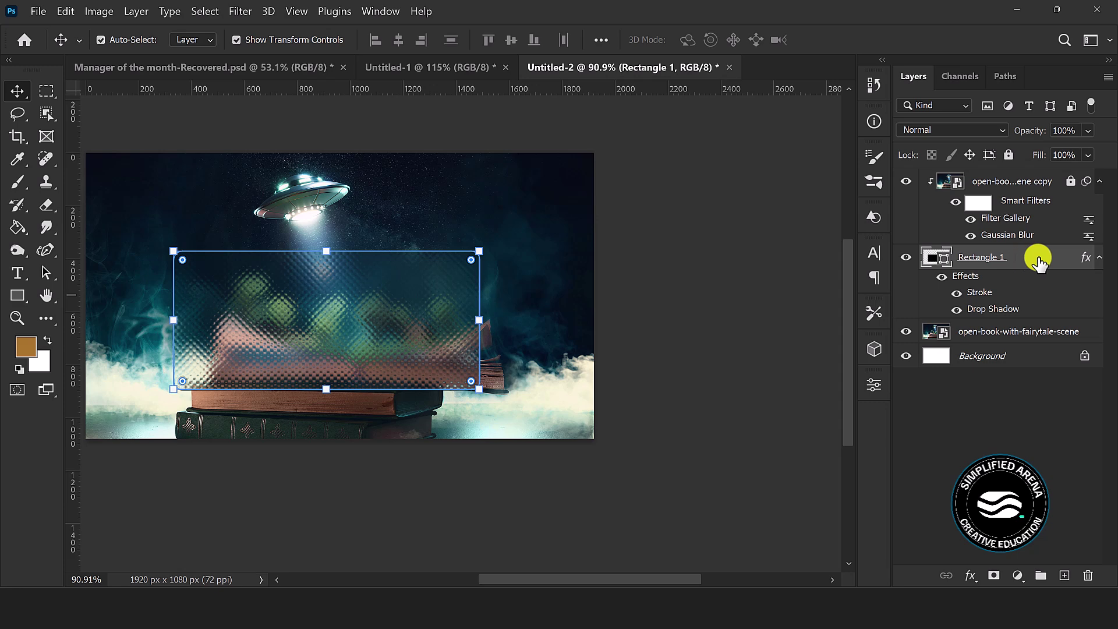
{"action": "double_click", "coordinate": [1038, 262]}
{"action": "left_click", "coordinate": [553, 454]}
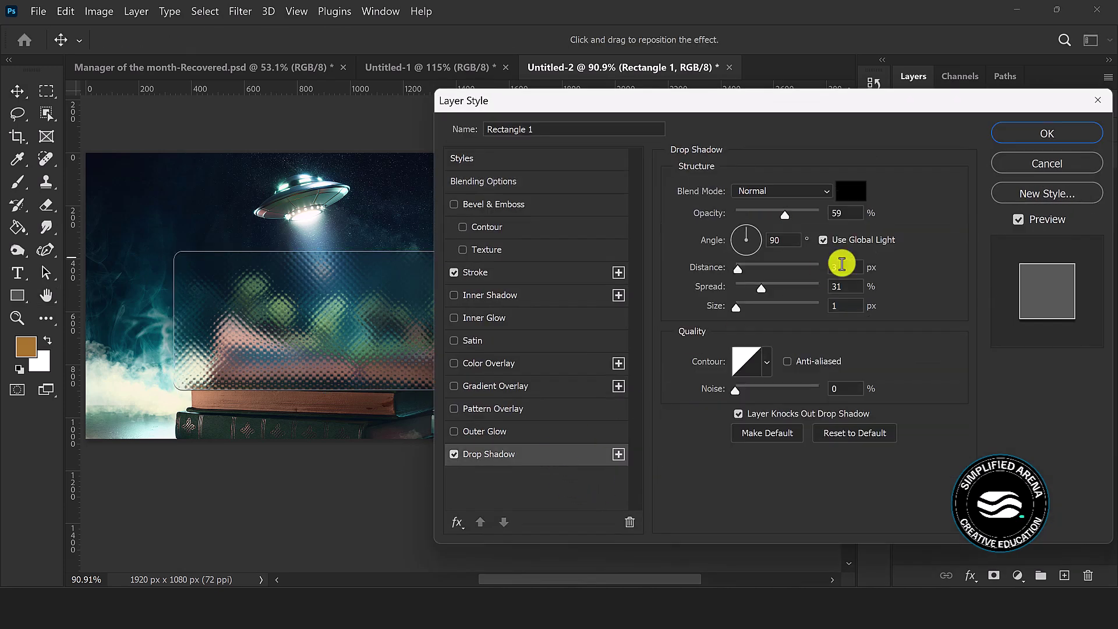
{"action": "left_click_drag", "start_coordinate": [737, 269], "coordinate": [769, 288]}
{"action": "left_click_drag", "start_coordinate": [786, 220], "coordinate": [760, 220]}
{"action": "left_click_drag", "start_coordinate": [743, 269], "coordinate": [749, 271]}
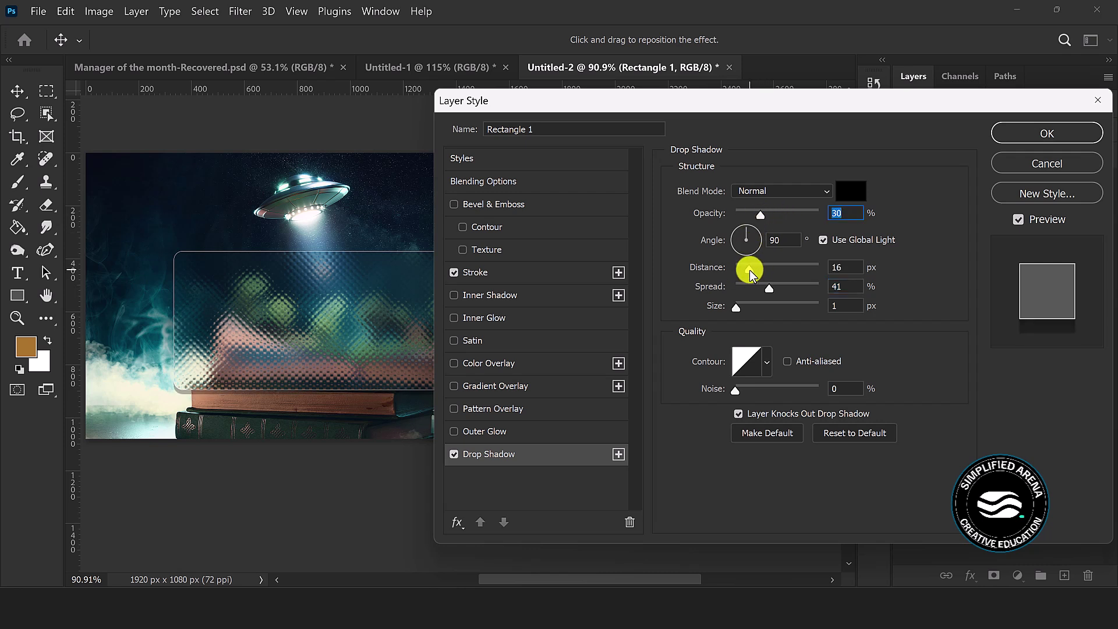
{"action": "left_click_drag", "start_coordinate": [747, 310], "coordinate": [753, 310]}
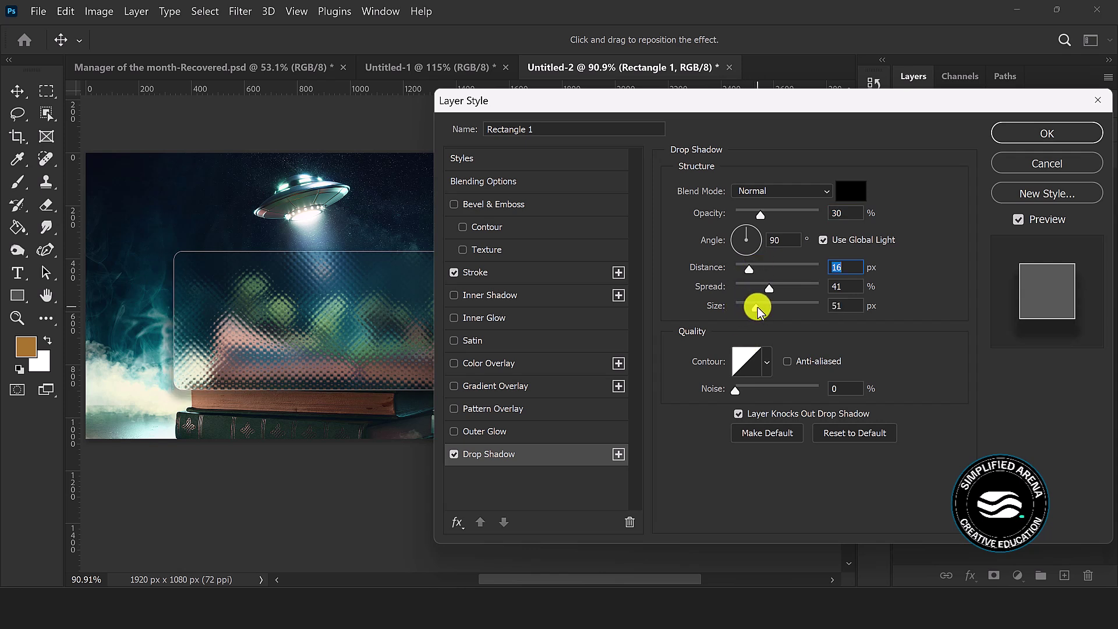
{"action": "left_click", "coordinate": [758, 309]}
{"action": "left_click", "coordinate": [761, 289]}
{"action": "left_click", "coordinate": [1030, 133]}
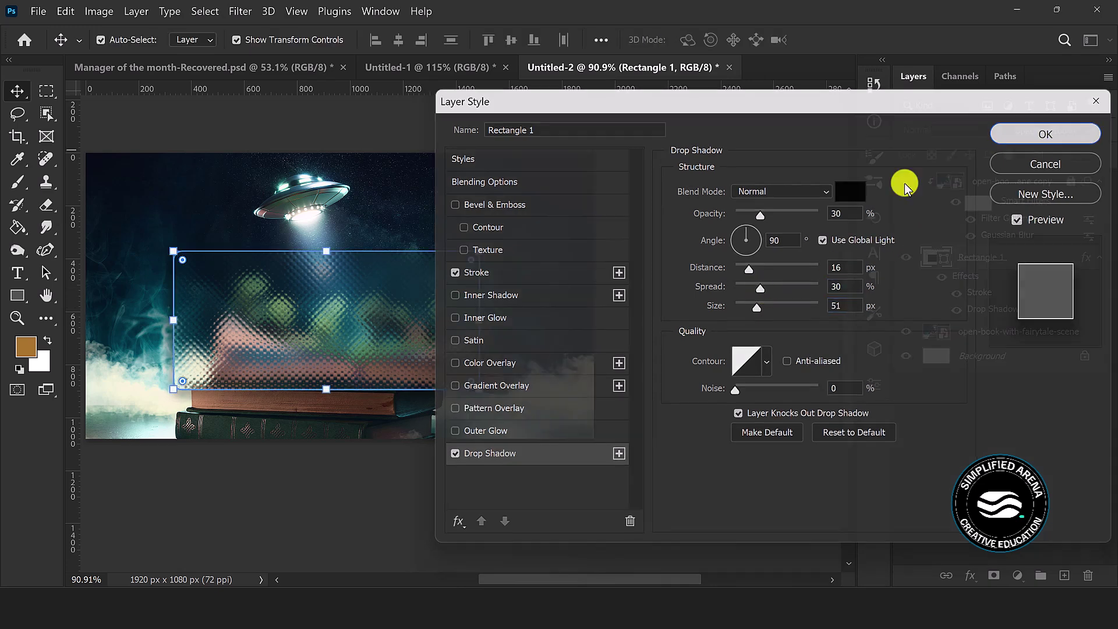
Turn on an Outer Glow effect for the Rectangle 1 layer alongside its existing stroke and drop shadow
{"action": "left_click", "coordinate": [671, 352]}
{"action": "scroll", "coordinate": [371, 310], "scroll_direction": "up", "scroll_amount": 4}
{"action": "scroll", "coordinate": [370, 310], "scroll_direction": "down", "scroll_amount": 4}
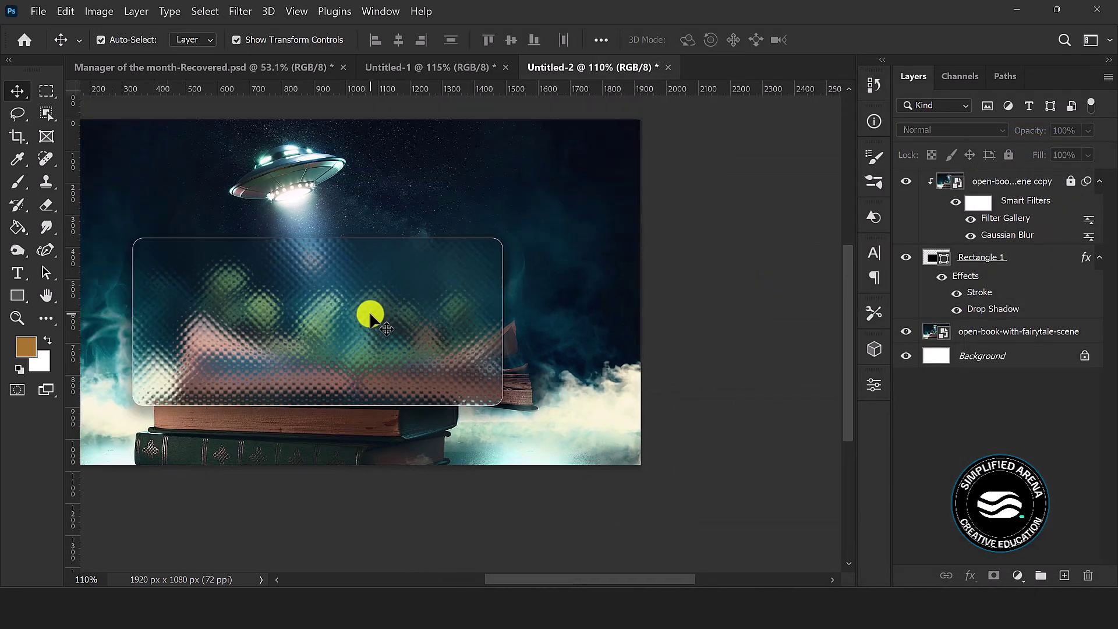
{"action": "scroll", "coordinate": [370, 310], "scroll_direction": "down", "scroll_amount": 2}
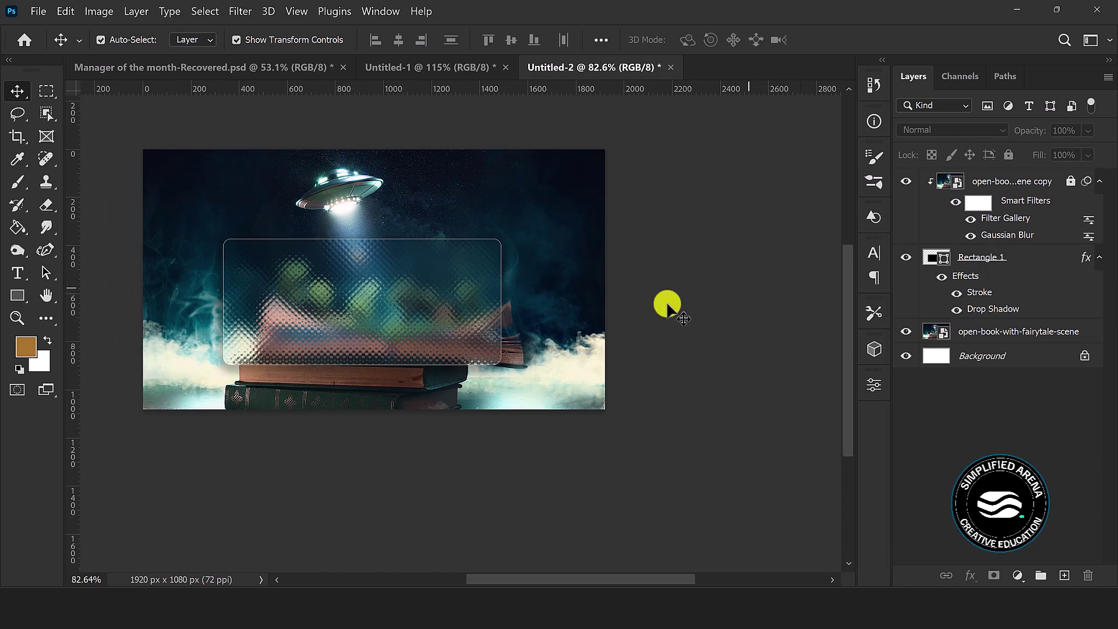
{"action": "left_click", "coordinate": [1016, 258]}
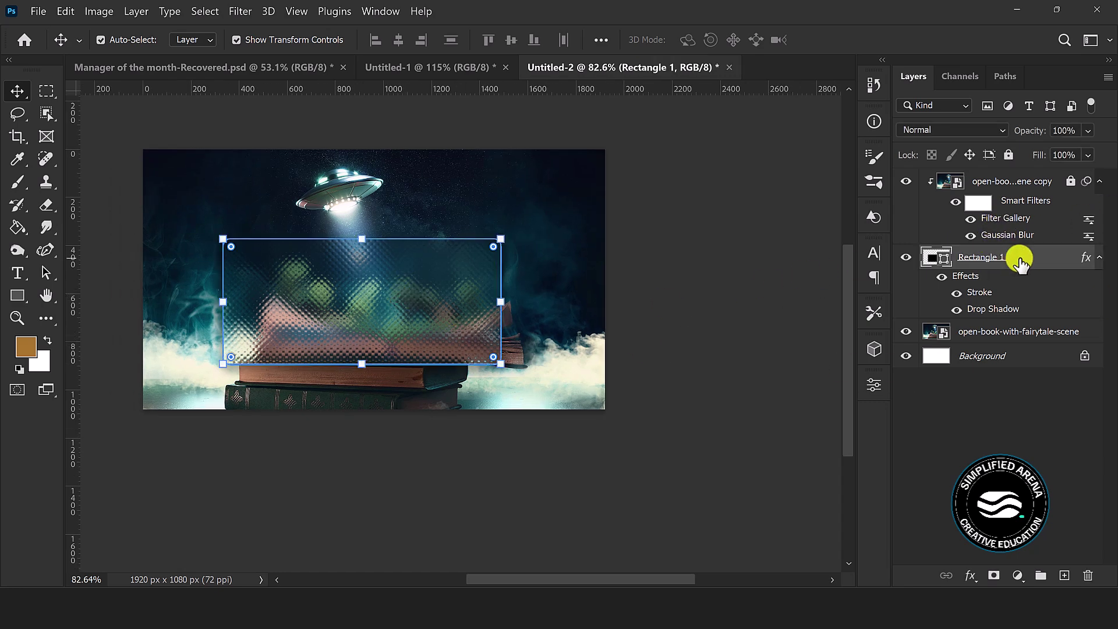
{"action": "double_click", "coordinate": [1036, 262]}
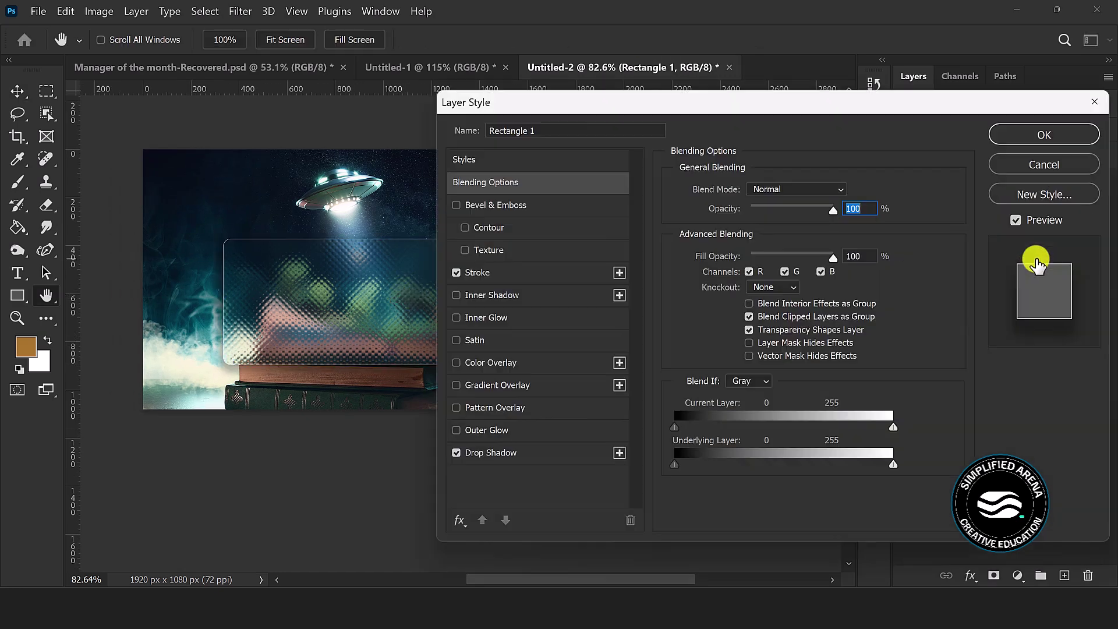
{"action": "left_click", "coordinate": [530, 430]}
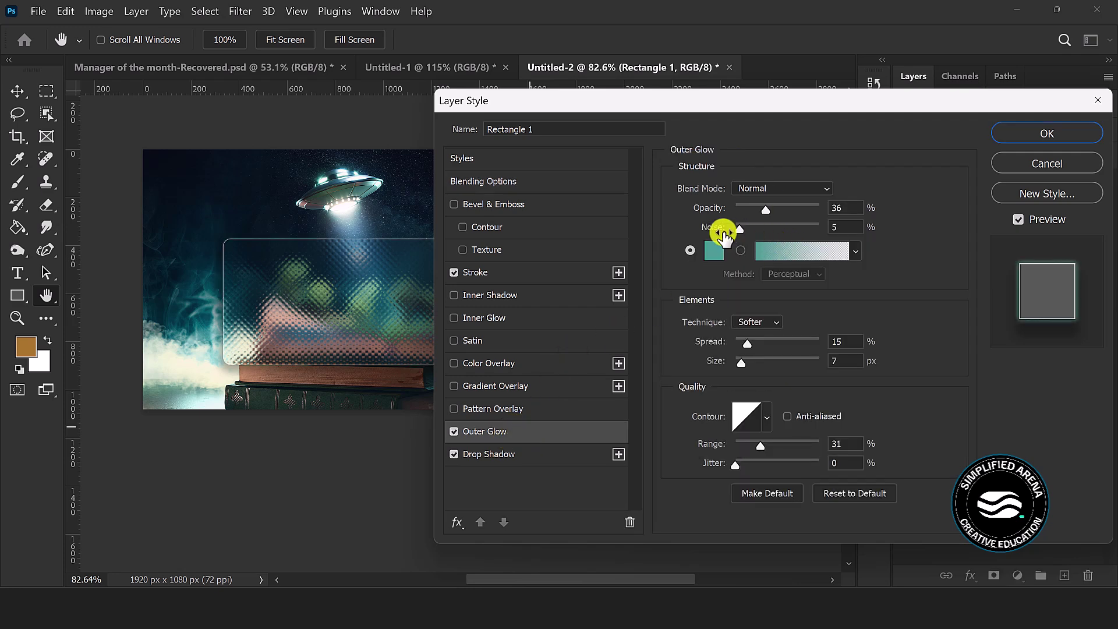
Sample a teal glow colour from the image background and set Rectangle 1's outer glow to 29% spread and 16 px size
{"action": "left_click", "coordinate": [713, 251]}
{"action": "left_click_drag", "start_coordinate": [474, 74], "coordinate": [575, 74]}
{"action": "left_click", "coordinate": [319, 179]}
{"action": "left_click", "coordinate": [830, 111]}
{"action": "left_click_drag", "start_coordinate": [746, 344], "coordinate": [747, 370]}
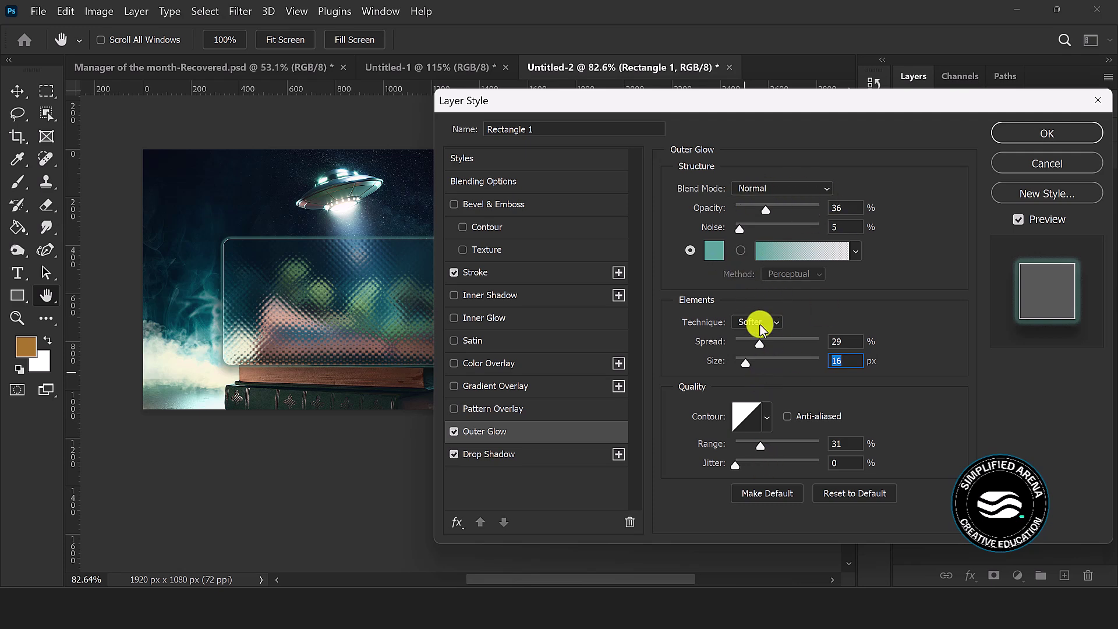
{"action": "left_click", "coordinate": [1025, 135]}
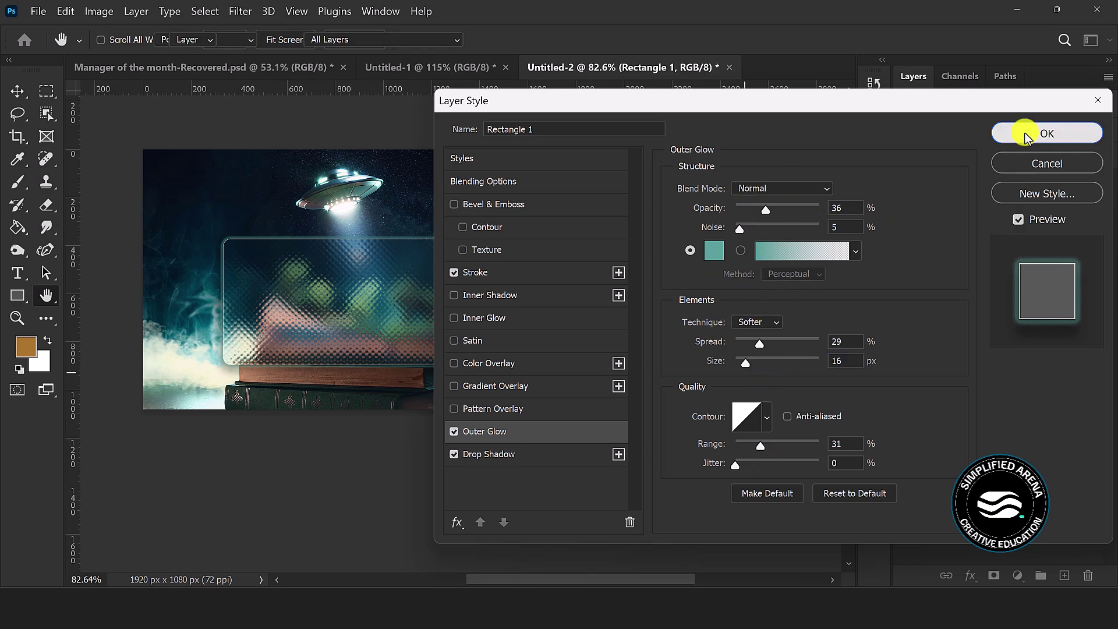
Reposition the glass panel over the open book and scale it to 97.40%
{"action": "scroll", "coordinate": [339, 274], "scroll_direction": "down", "scroll_amount": 2}
{"action": "scroll", "coordinate": [339, 274], "scroll_direction": "up", "scroll_amount": 3}
{"action": "left_click_drag", "start_coordinate": [339, 286], "coordinate": [506, 311]}
{"action": "scroll", "coordinate": [488, 289], "scroll_direction": "down", "scroll_amount": 1}
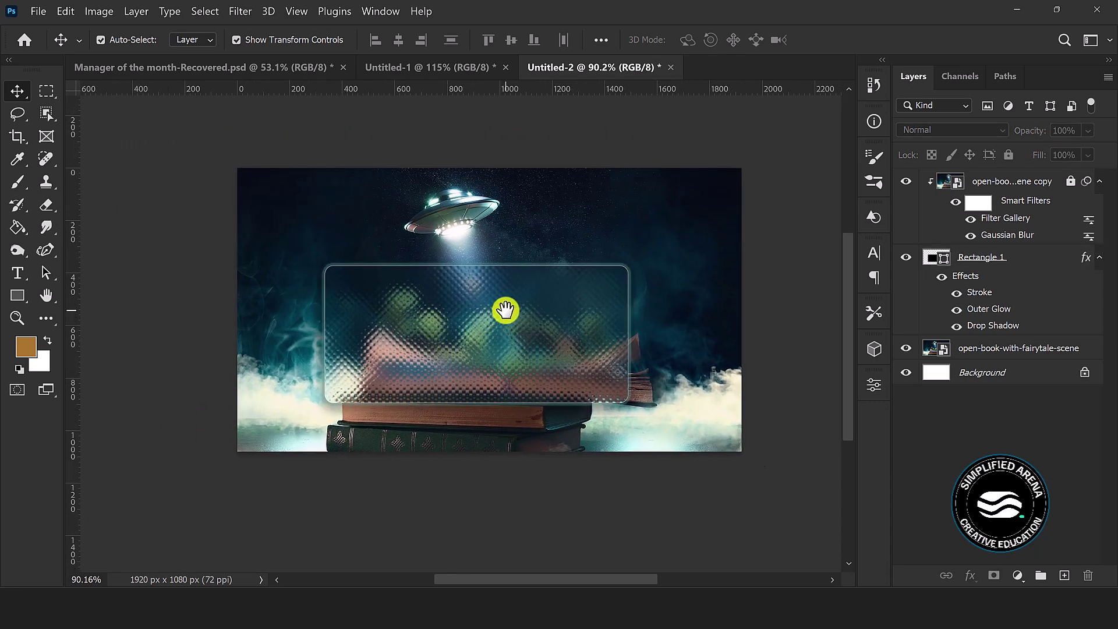
{"action": "scroll", "coordinate": [506, 311], "scroll_direction": "up", "scroll_amount": 2}
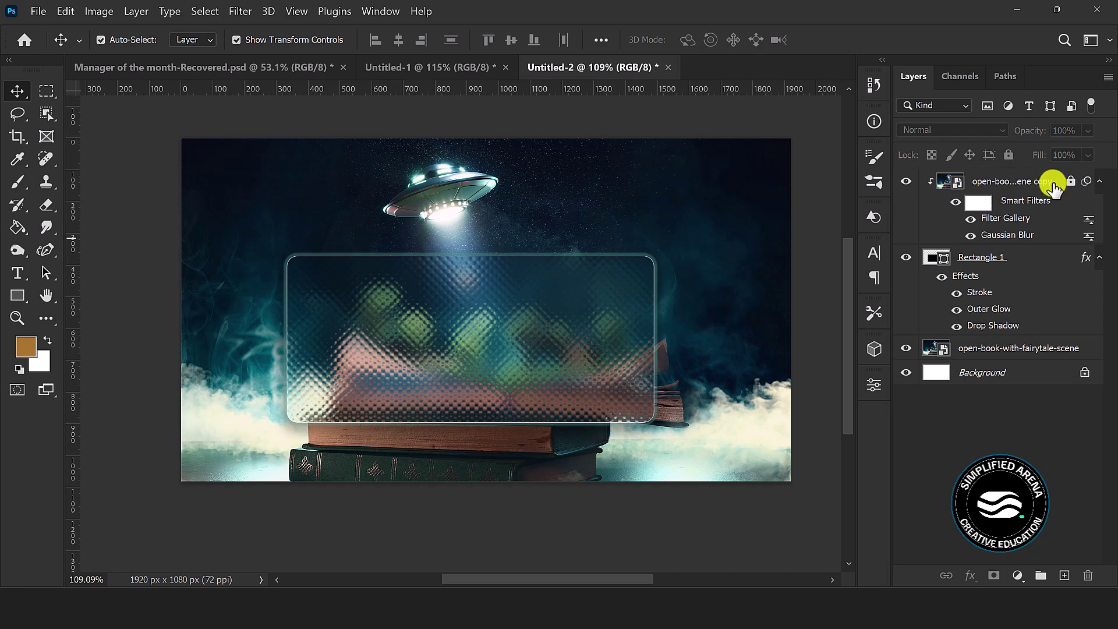
{"action": "left_click_drag", "start_coordinate": [426, 365], "coordinate": [407, 346]}
{"action": "left_click_drag", "start_coordinate": [631, 321], "coordinate": [491, 252]}
{"action": "mouse_move", "coordinate": [449, 364]}
{"action": "left_mouse_down"}
{"action": "mouse_move", "coordinate": [507, 361]}
{"action": "mouse_move", "coordinate": [472, 359]}
{"action": "mouse_move", "coordinate": [463, 377]}
{"action": "left_mouse_up"}
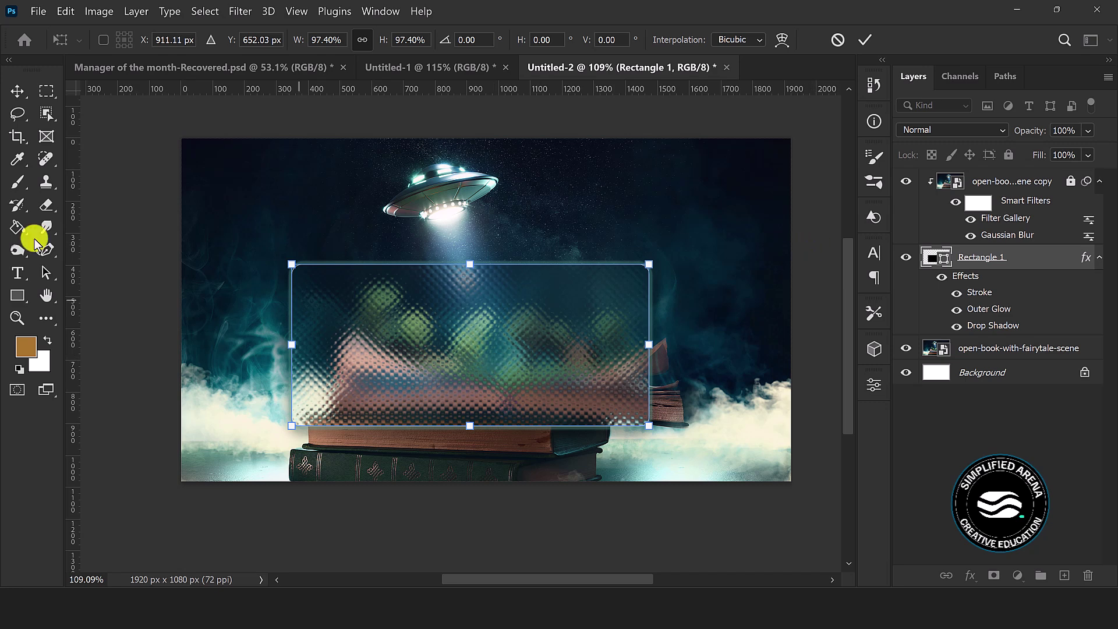
Shift the glass panel slightly up and to the right over the open book
{"action": "left_click", "coordinate": [17, 295]}
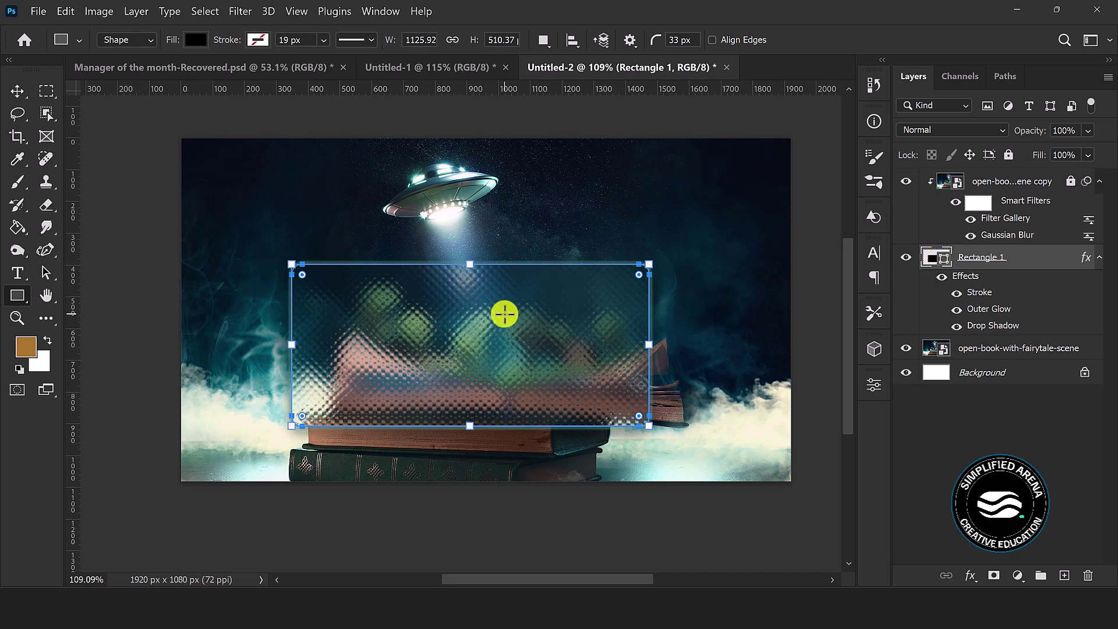
{"action": "left_click", "coordinate": [17, 92]}
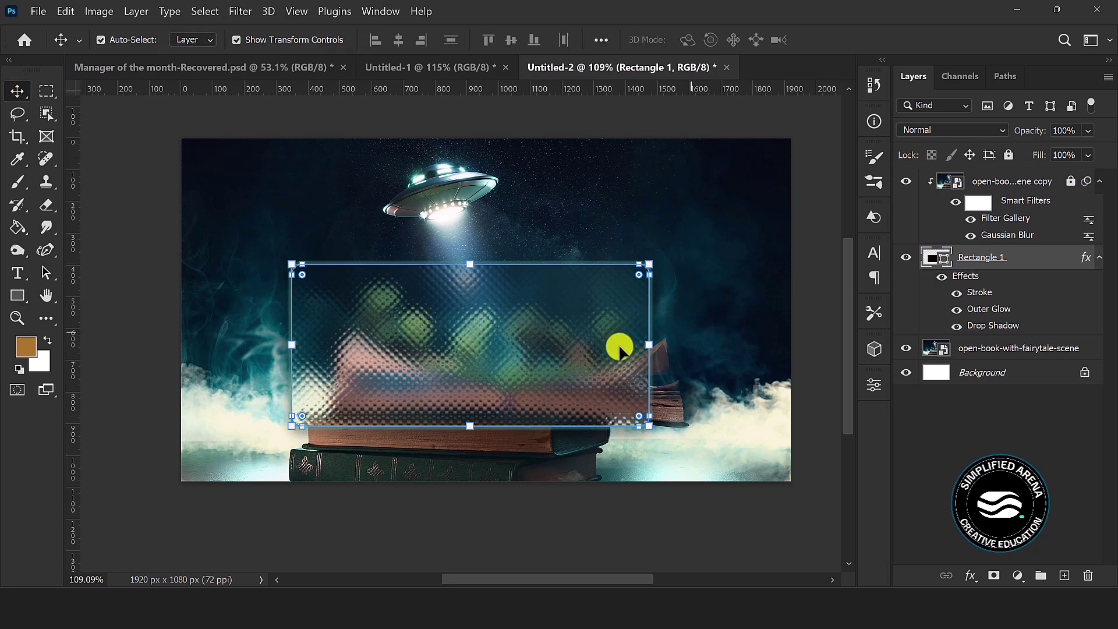
{"action": "left_click_drag", "start_coordinate": [588, 339], "coordinate": [586, 329]}
{"action": "key", "text": "ctrl+z"}
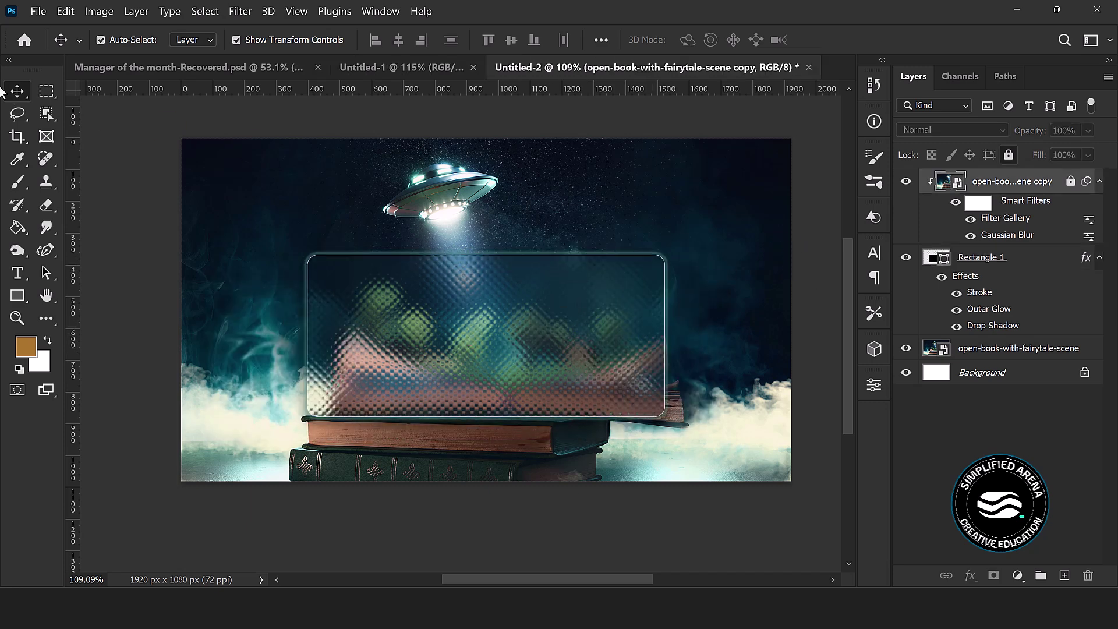
Add the white text "the legend morphism" in Bebas Neue Regular and set its size to 131 pt
{"action": "left_click", "coordinate": [19, 271]}
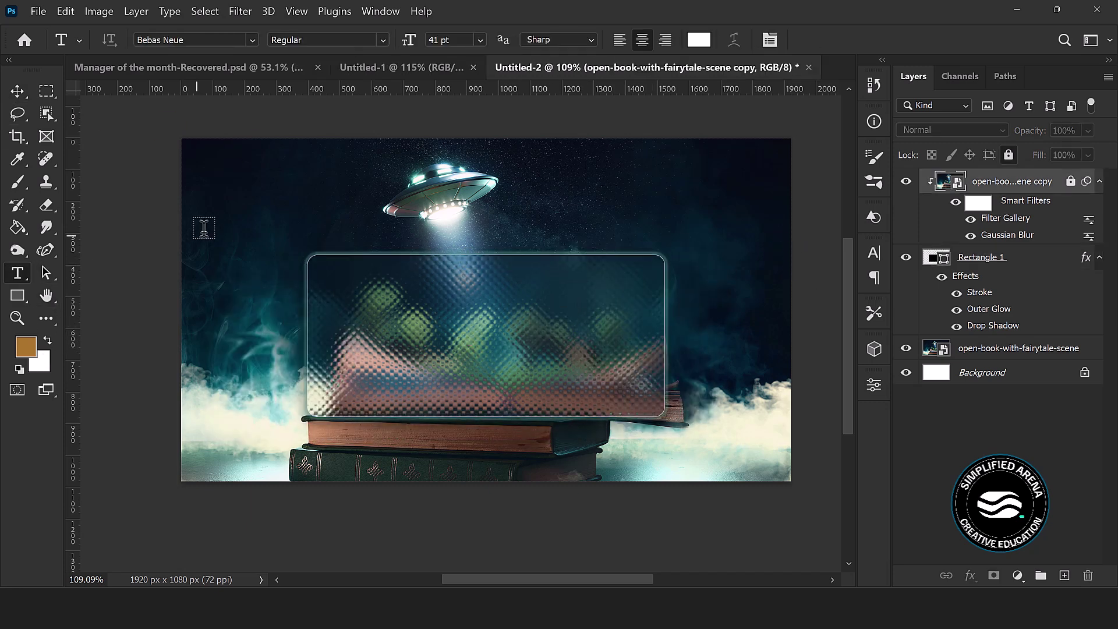
{"action": "left_click", "coordinate": [252, 192]}
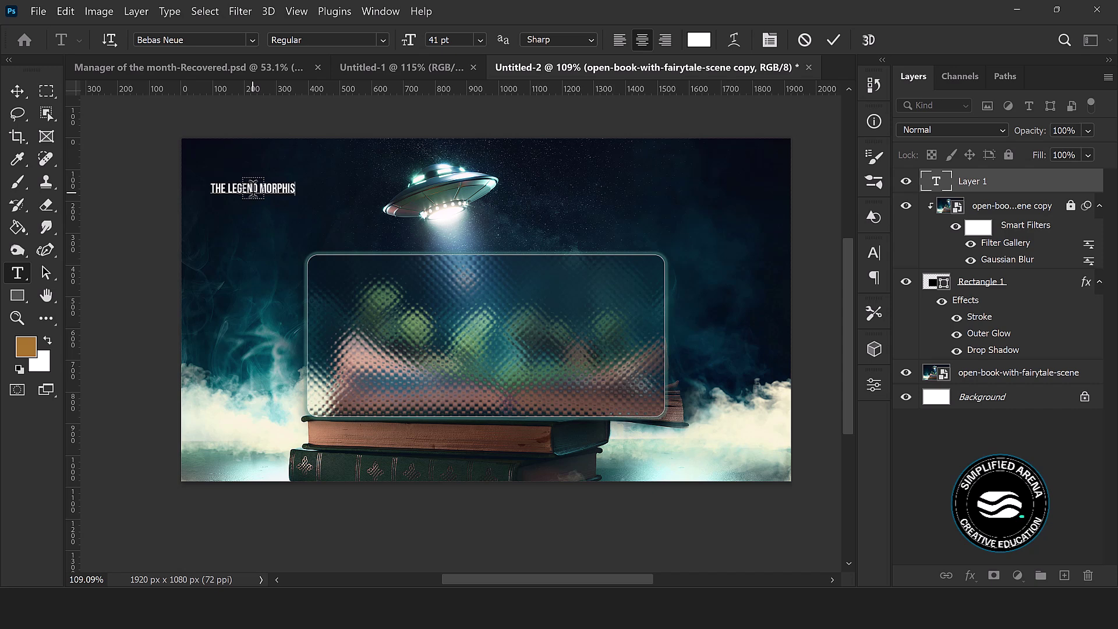
{"action": "left_click_drag", "start_coordinate": [300, 185], "coordinate": [48, 384]}
{"action": "left_click_drag", "start_coordinate": [409, 52], "coordinate": [487, 73]}
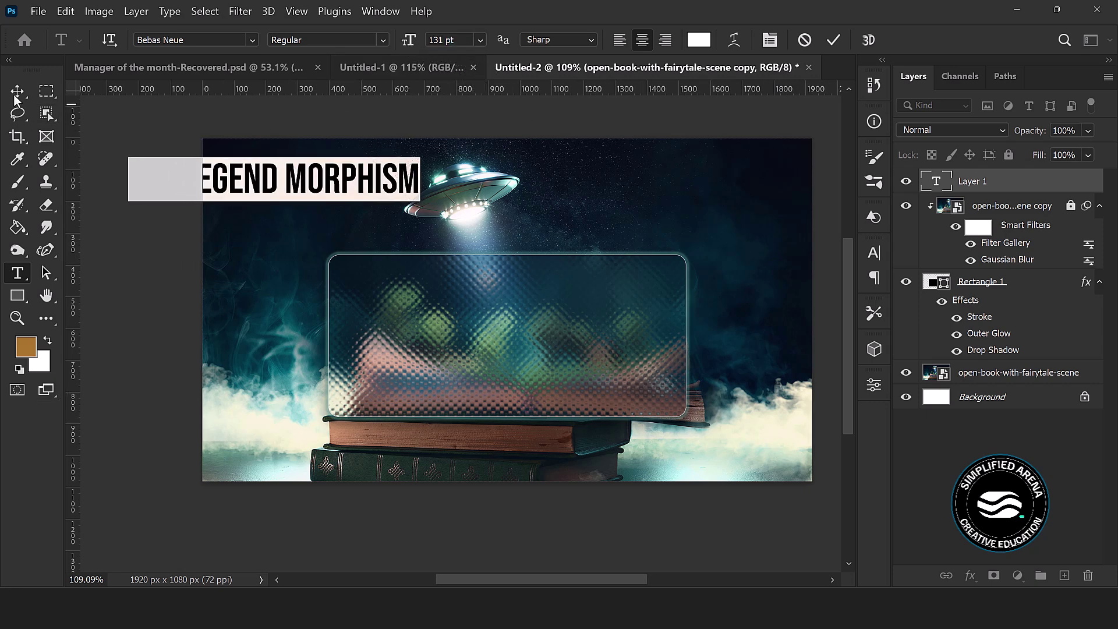
Move the title text to the middle of the glass panel and enlarge it slightly
{"action": "left_click", "coordinate": [17, 92]}
{"action": "left_click_drag", "start_coordinate": [248, 163], "coordinate": [483, 331]}
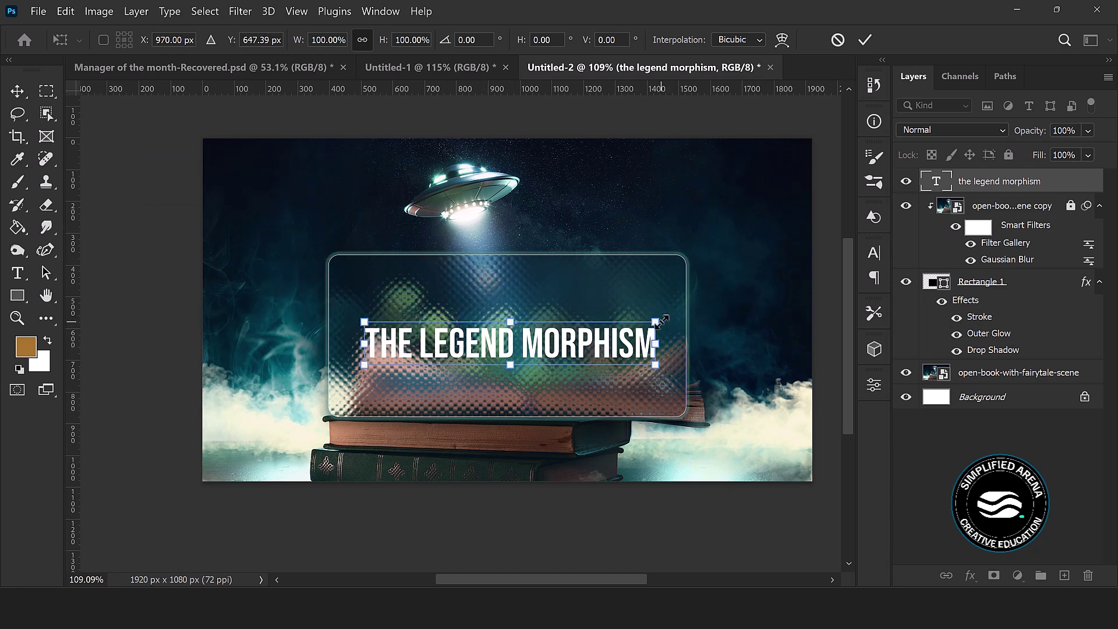
{"action": "left_click_drag", "start_coordinate": [657, 322], "coordinate": [663, 320]}
{"action": "mouse_move", "coordinate": [575, 343]}
{"action": "left_mouse_down"}
{"action": "mouse_move", "coordinate": [569, 336]}
{"action": "mouse_move", "coordinate": [579, 349]}
{"action": "left_mouse_up"}
Apply a Drop Shadow effect to the "the legend morphism" text layer
{"action": "left_click", "coordinate": [1081, 189]}
{"action": "double_click", "coordinate": [1061, 187]}
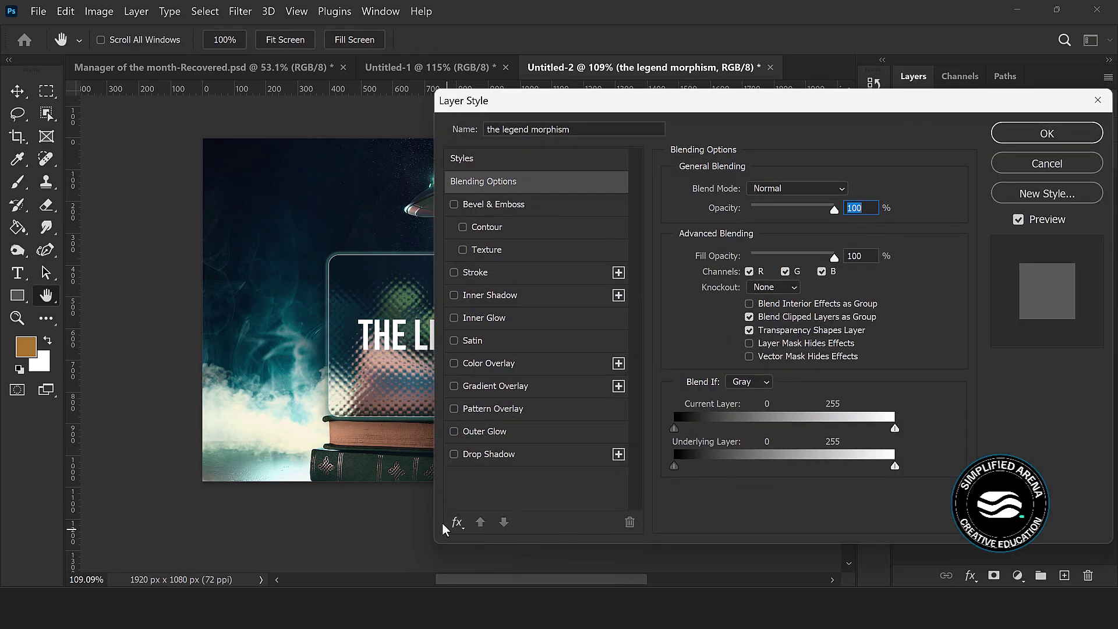
{"action": "left_click", "coordinate": [553, 455]}
{"action": "left_click_drag", "start_coordinate": [600, 104], "coordinate": [865, 75]}
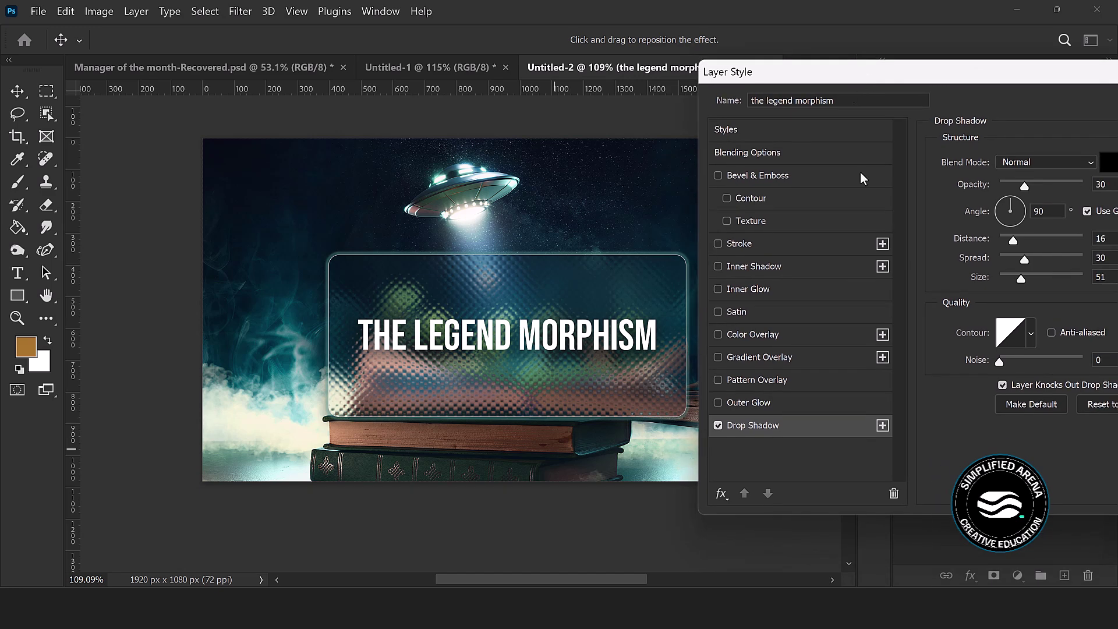
{"action": "left_click_drag", "start_coordinate": [1032, 87], "coordinate": [1003, 82]}
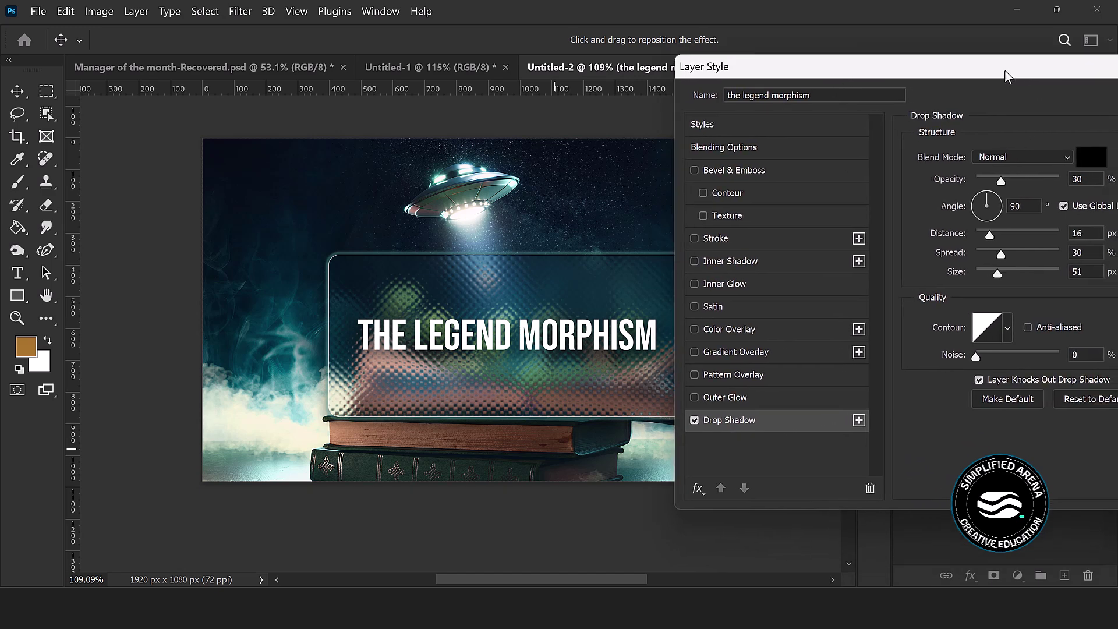
Set the title's drop shadow to 59% opacity, 10 px distance, 16% spread and 114 px size
{"action": "mouse_move", "coordinate": [995, 254]}
{"action": "left_mouse_down"}
{"action": "mouse_move", "coordinate": [985, 259]}
{"action": "mouse_move", "coordinate": [980, 239]}
{"action": "left_mouse_up"}
{"action": "left_click_drag", "start_coordinate": [1002, 180], "coordinate": [1021, 183]}
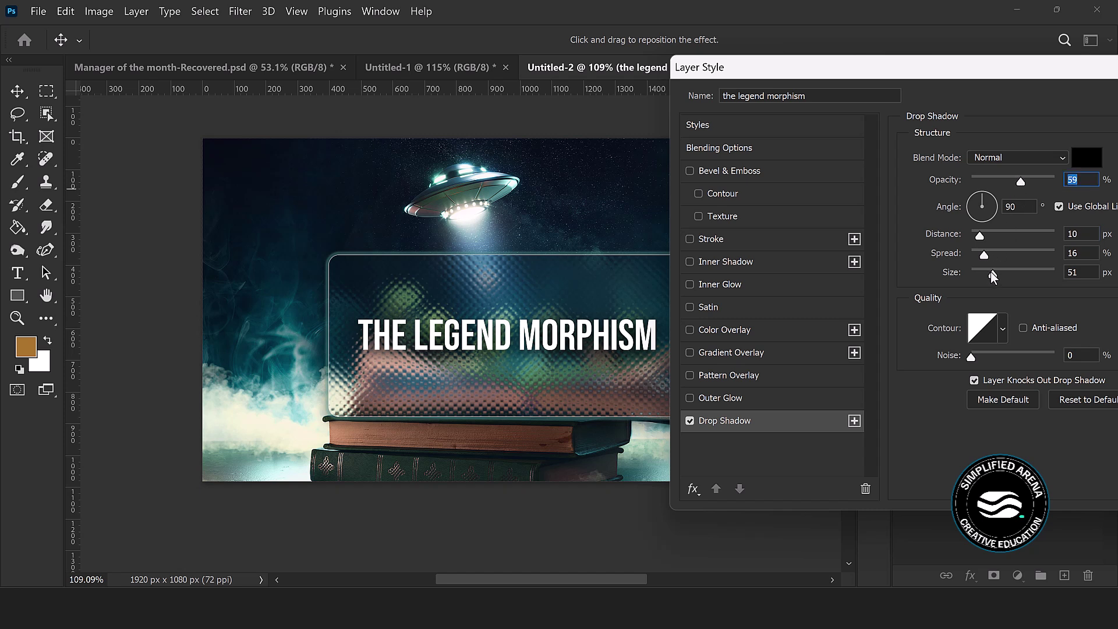
{"action": "left_click_drag", "start_coordinate": [1008, 275], "coordinate": [1012, 276]}
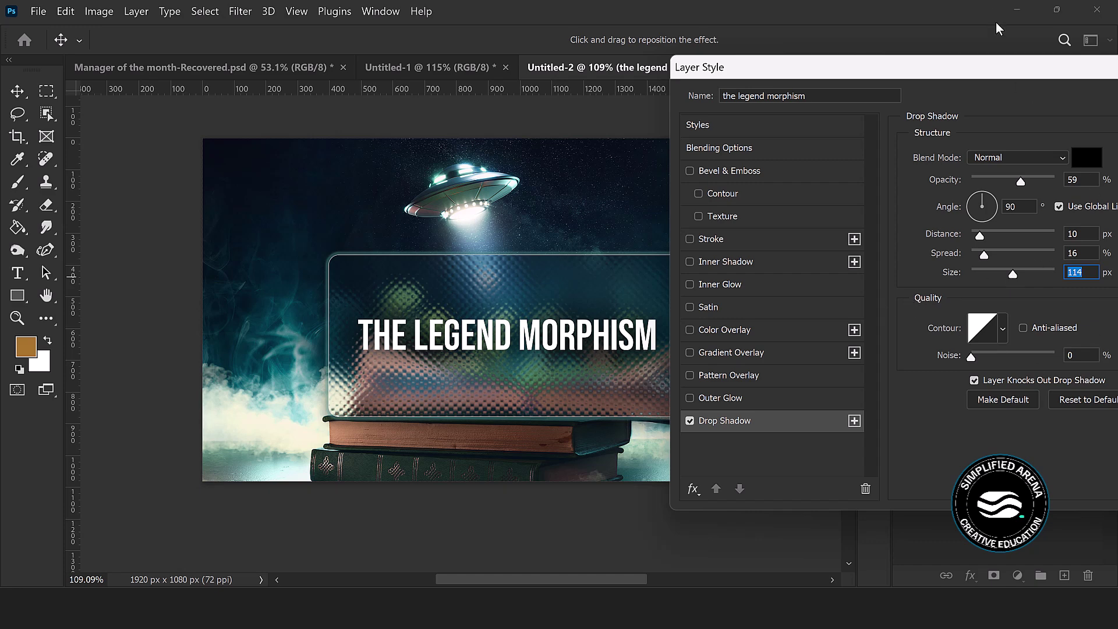
{"action": "left_click_drag", "start_coordinate": [1018, 68], "coordinate": [877, 118]}
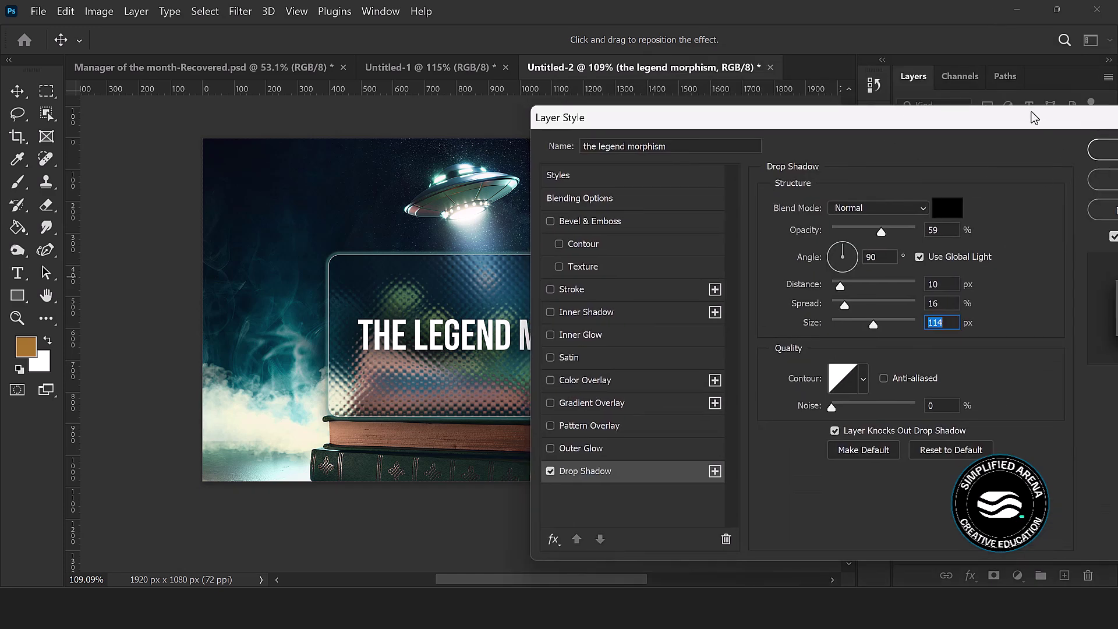
{"action": "left_click_drag", "start_coordinate": [1029, 125], "coordinate": [910, 125]}
{"action": "left_click", "coordinate": [1002, 158]}
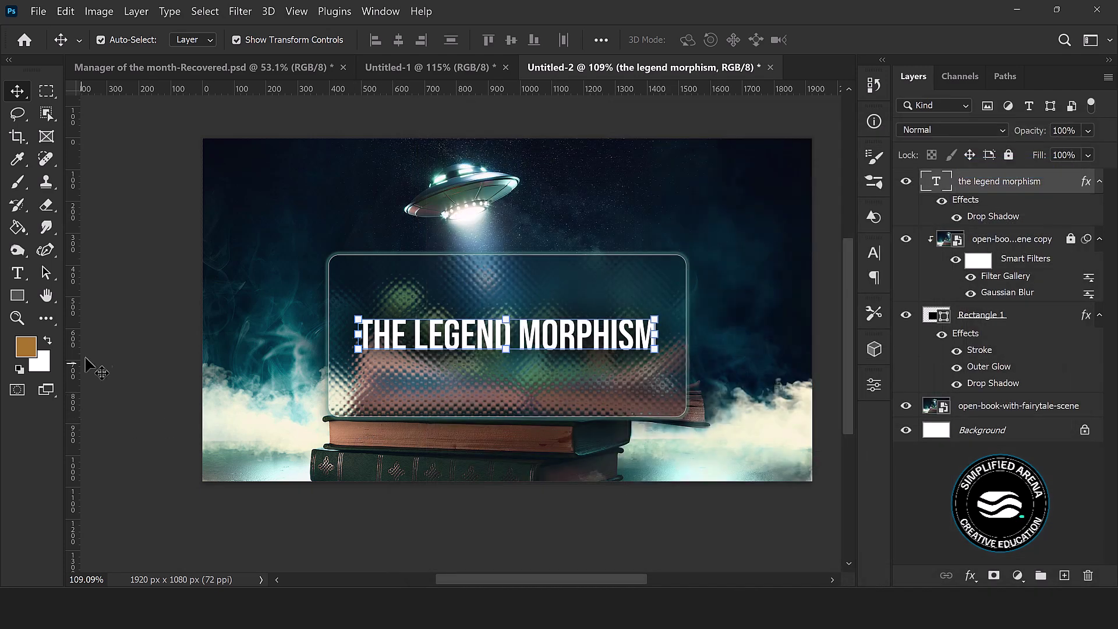
Link the "the legend morphism" text layer with the Rectangle 1 layer
{"action": "left_click", "coordinate": [140, 349]}
{"action": "scroll", "coordinate": [501, 291], "scroll_direction": "down", "scroll_amount": 3}
{"action": "scroll", "coordinate": [515, 312], "scroll_direction": "up", "scroll_amount": 5}
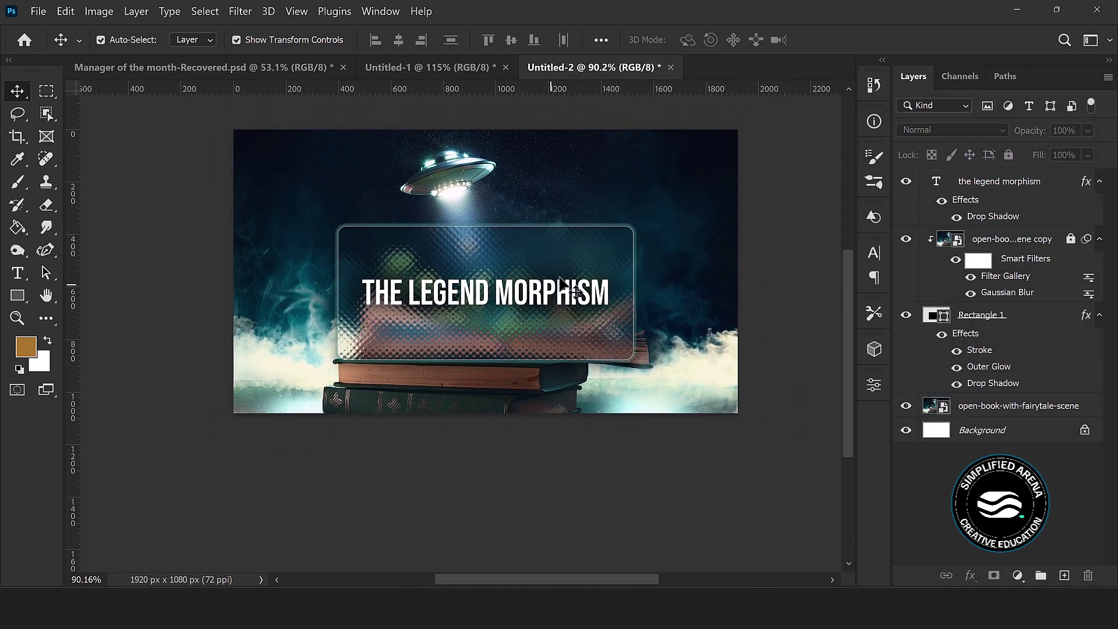
{"action": "left_click", "coordinate": [547, 300]}
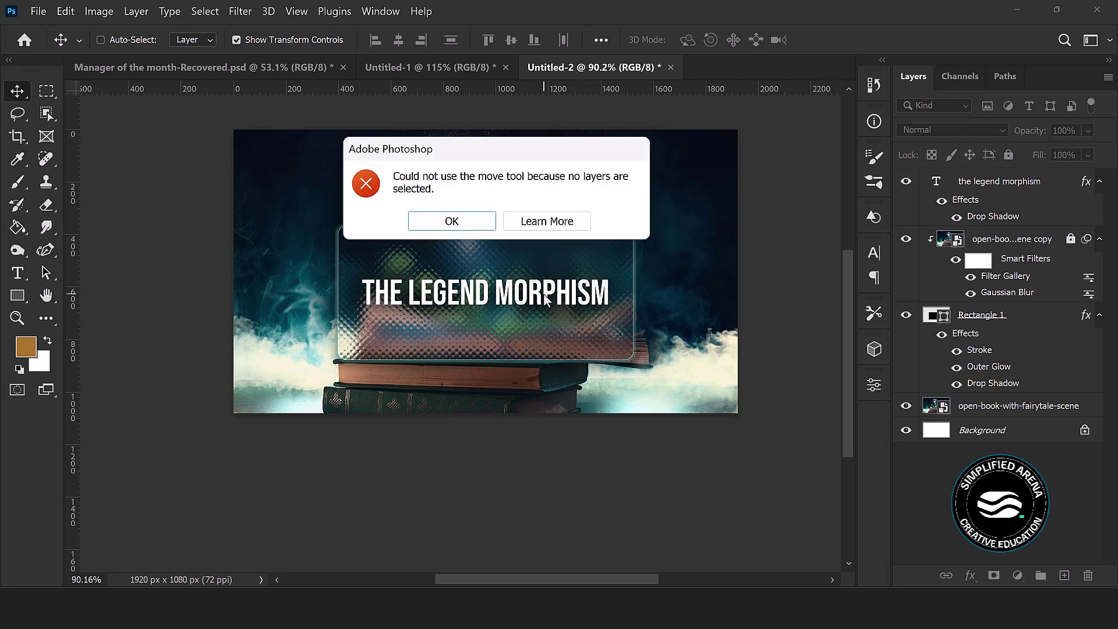
{"action": "left_click", "coordinate": [434, 226]}
{"action": "left_click", "coordinate": [997, 184]}
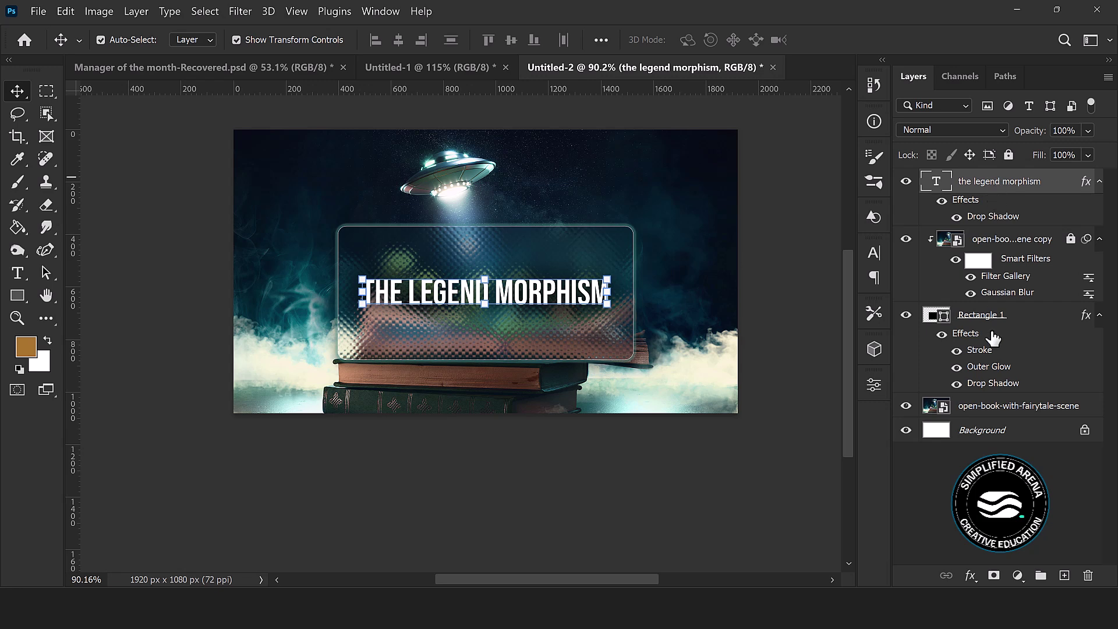
{"action": "left_click", "coordinate": [984, 320]}
{"action": "right_click", "coordinate": [1033, 318]}
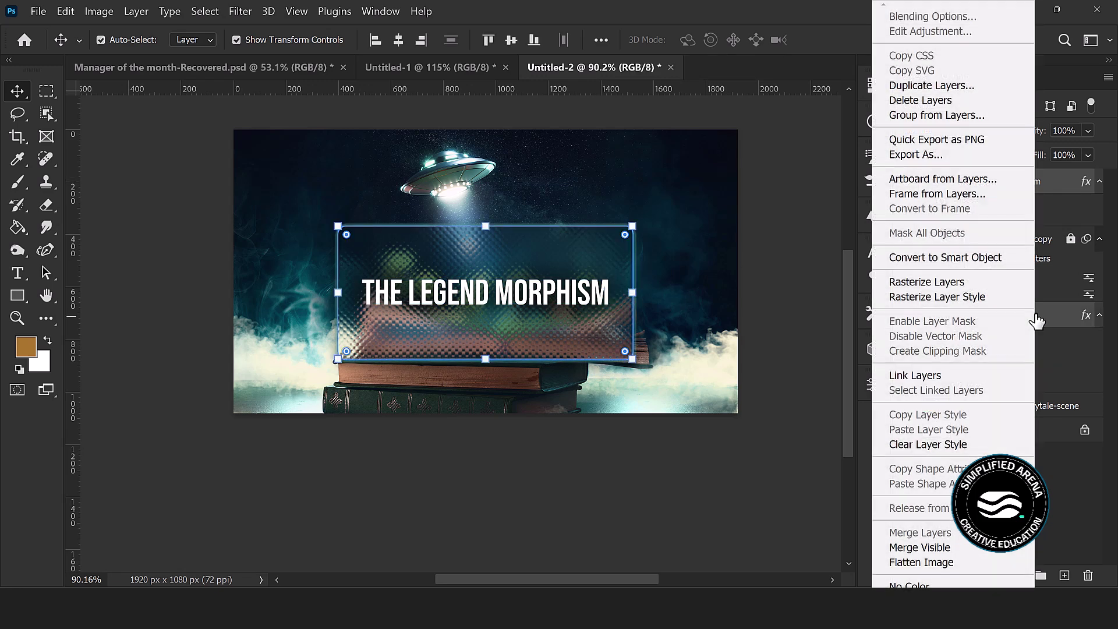
{"action": "left_click", "coordinate": [919, 379]}
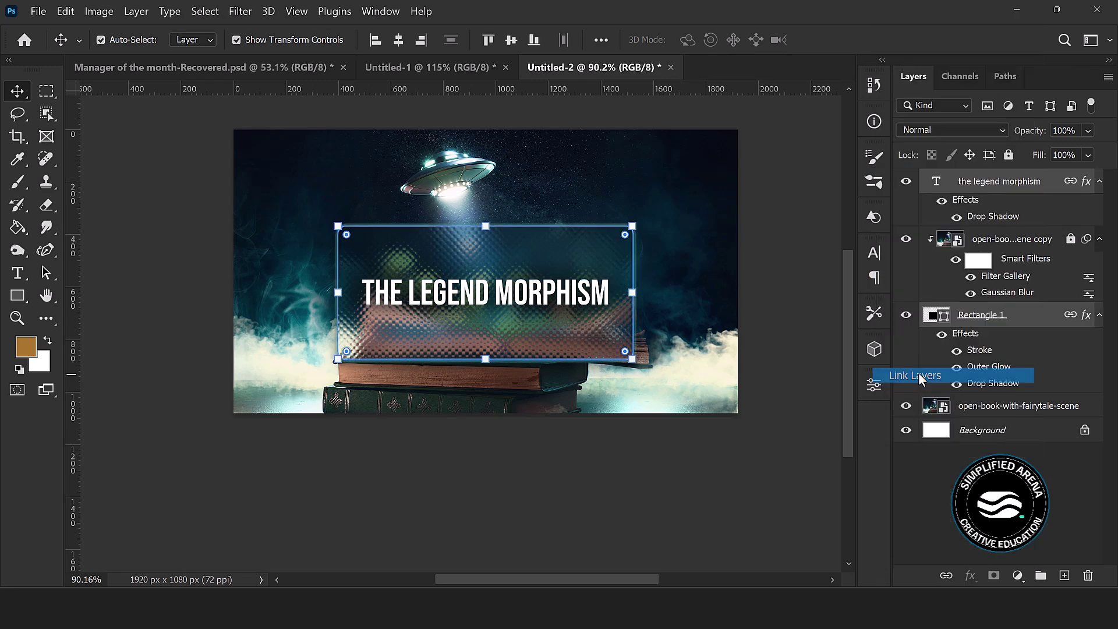
Move the linked glass panel and title slightly down and to the left over the book, and deselect them
{"action": "left_click_drag", "start_coordinate": [429, 336], "coordinate": [485, 356]}
{"action": "left_click", "coordinate": [224, 205]}
{"action": "scroll", "coordinate": [594, 260], "scroll_direction": "down", "scroll_amount": 3}
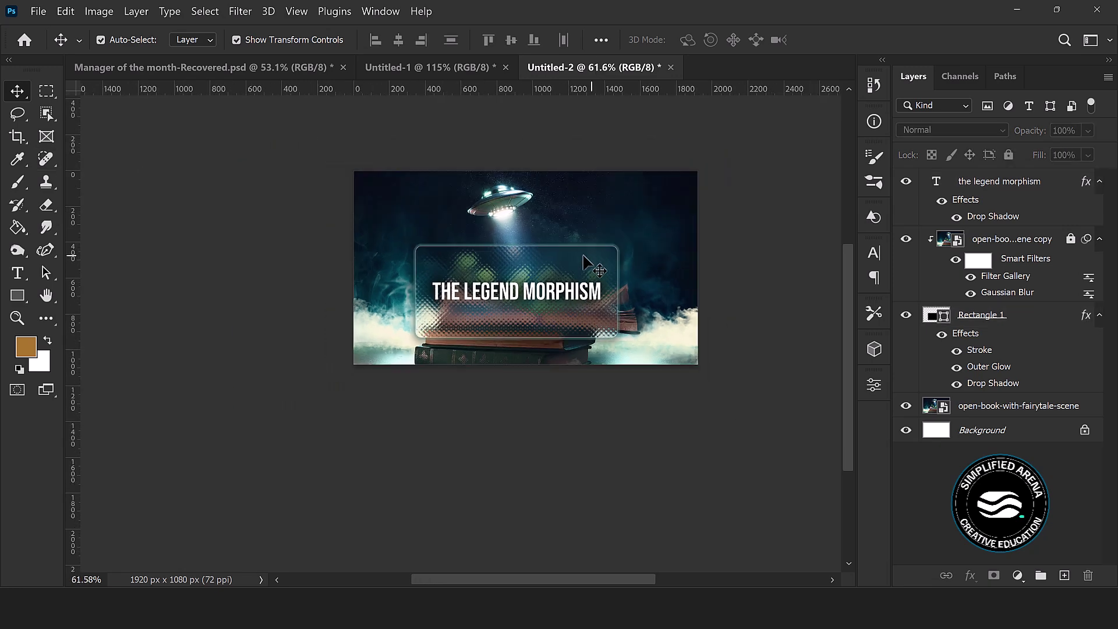
{"action": "scroll", "coordinate": [562, 265], "scroll_direction": "up", "scroll_amount": 5}
{"action": "scroll", "coordinate": [562, 285], "scroll_direction": "down", "scroll_amount": 2}
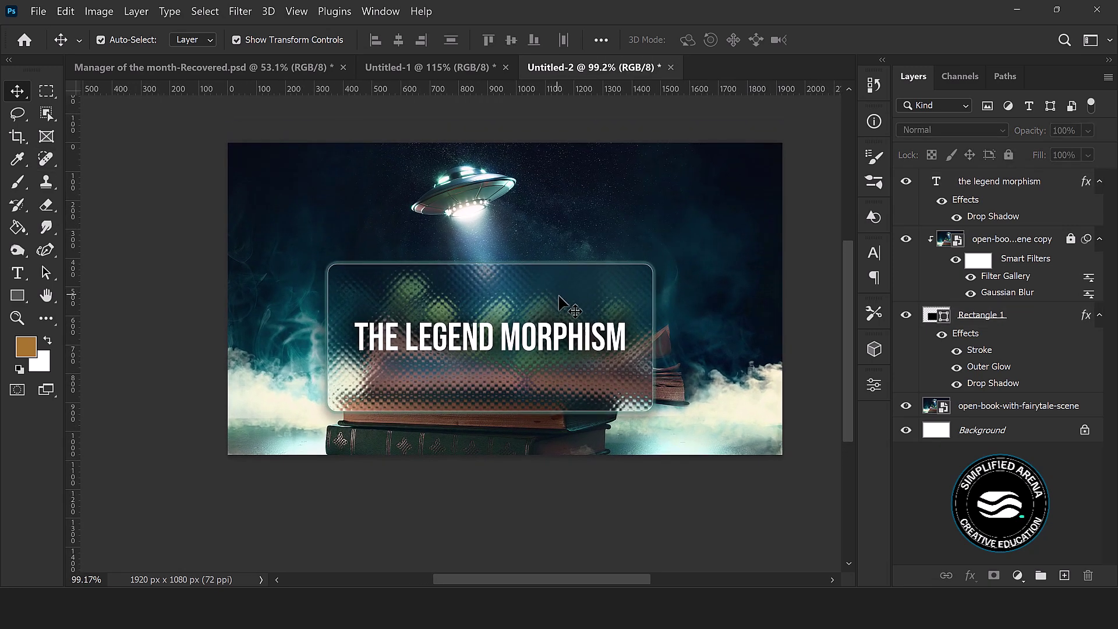
{"action": "left_click_drag", "start_coordinate": [582, 308], "coordinate": [556, 298]}
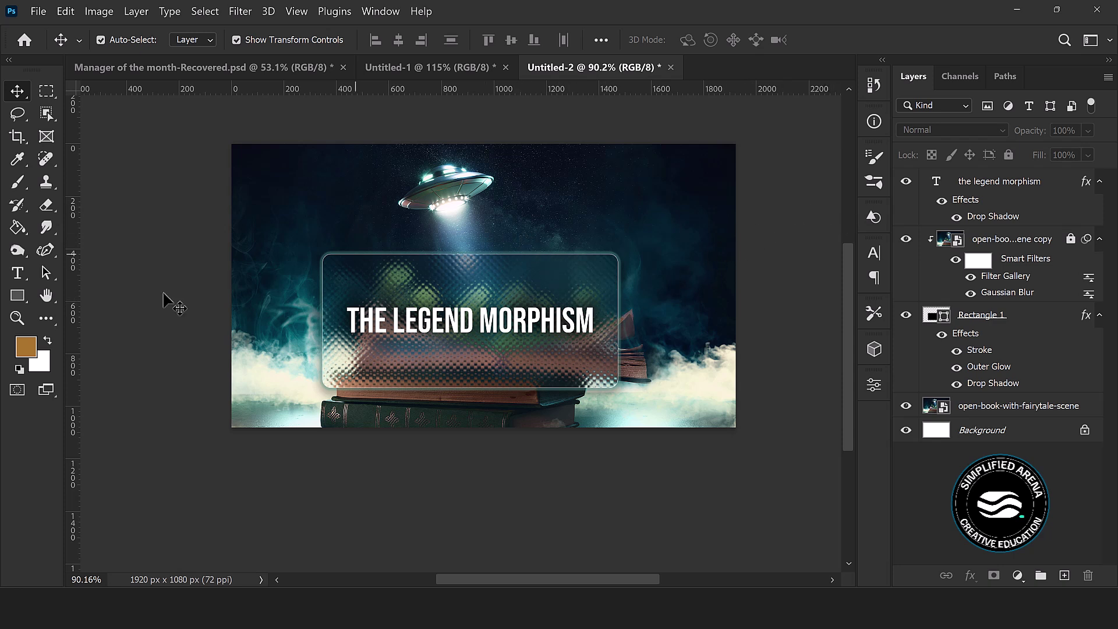
Move the linked glass panel and title back up and to the right, so the panel's base meets the lower books
{"action": "mouse_move", "coordinate": [468, 348]}
{"action": "left_mouse_down"}
{"action": "mouse_move", "coordinate": [487, 330]}
{"action": "mouse_move", "coordinate": [482, 314]}
{"action": "mouse_move", "coordinate": [483, 337]}
{"action": "left_mouse_up"}
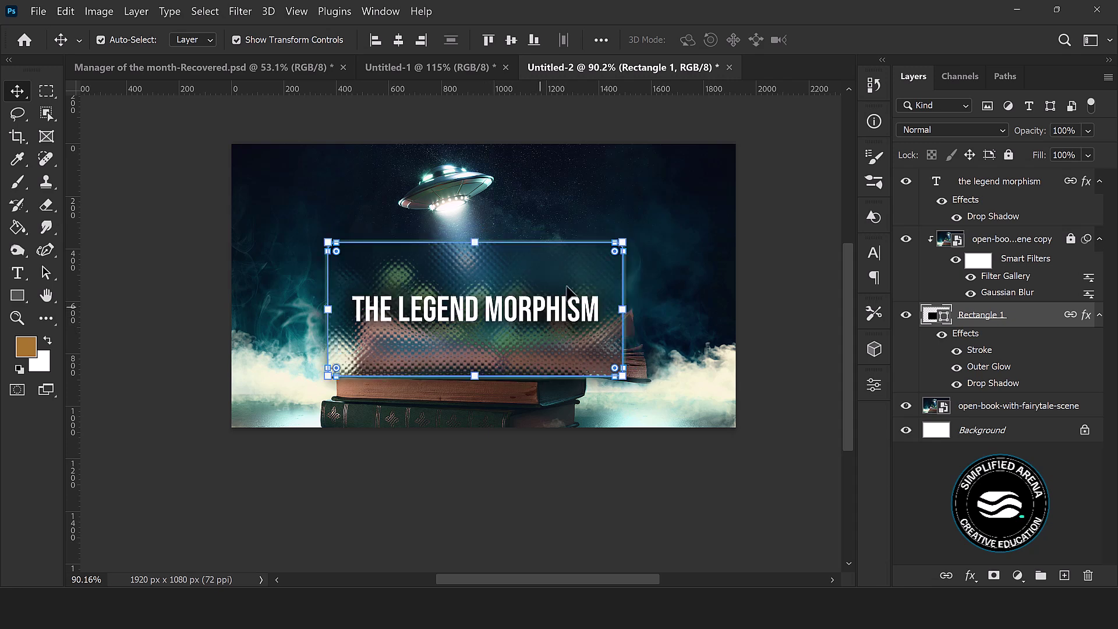
{"action": "left_click", "coordinate": [789, 262]}
{"action": "scroll", "coordinate": [493, 290], "scroll_direction": "up", "scroll_amount": 2}
{"action": "mouse_move", "coordinate": [430, 377]}
{"action": "left_mouse_down"}
{"action": "mouse_move", "coordinate": [387, 379]}
{"action": "mouse_move", "coordinate": [436, 362]}
{"action": "left_mouse_up"}
{"action": "scroll", "coordinate": [595, 284], "scroll_direction": "down", "scroll_amount": 2}
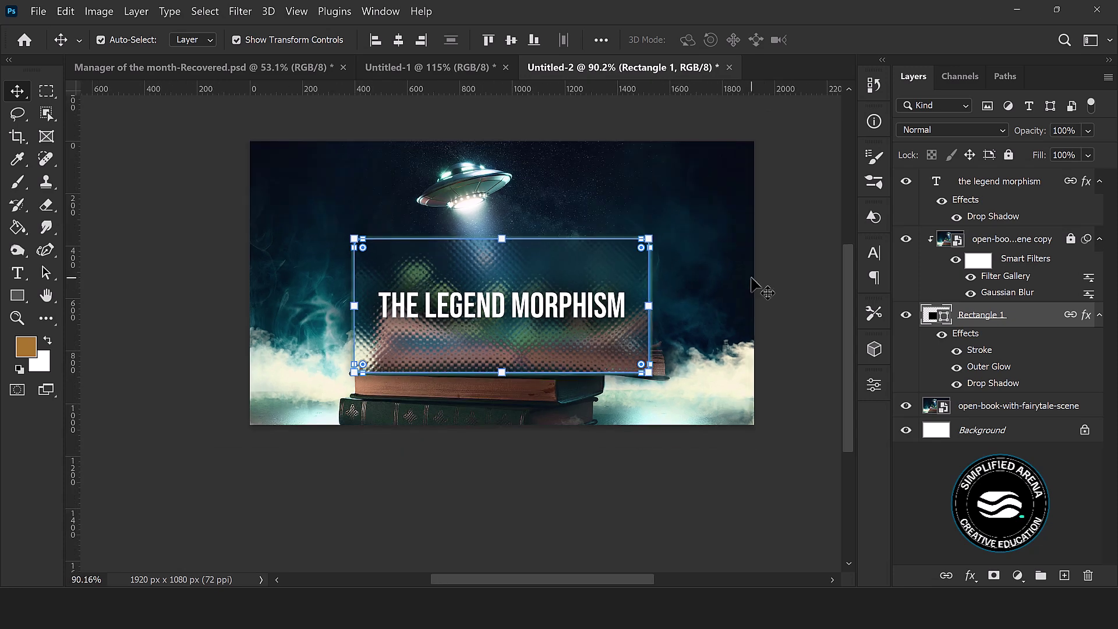
Shift the linked glass panel and title slightly to the left below the UFO, and deselect the layers
{"action": "left_click", "coordinate": [792, 283]}
{"action": "left_click_drag", "start_coordinate": [511, 288], "coordinate": [498, 289]}
{"action": "left_click", "coordinate": [804, 257]}
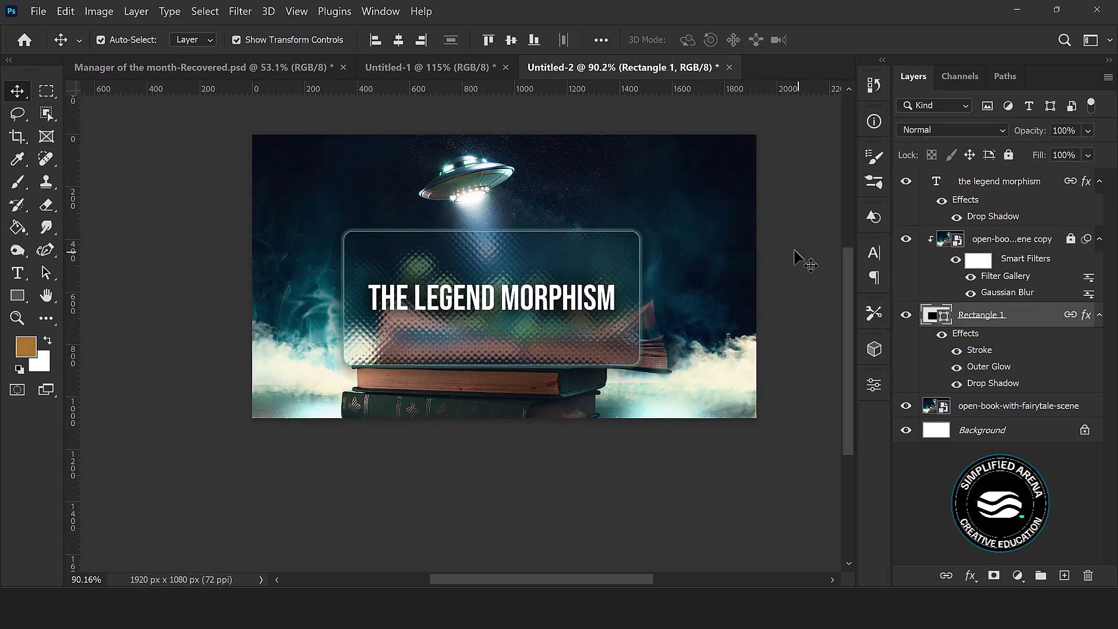
{"action": "scroll", "coordinate": [499, 293], "scroll_direction": "up", "scroll_amount": 2}
{"action": "scroll", "coordinate": [499, 292], "scroll_direction": "up", "scroll_amount": 1}
{"action": "mouse_move", "coordinate": [501, 361]}
{"action": "left_mouse_down"}
{"action": "mouse_move", "coordinate": [492, 361]}
{"action": "mouse_move", "coordinate": [500, 360]}
{"action": "left_mouse_up"}
{"action": "scroll", "coordinate": [648, 269], "scroll_direction": "down", "scroll_amount": 4}
{"action": "left_click_drag", "start_coordinate": [669, 327], "coordinate": [643, 320]}
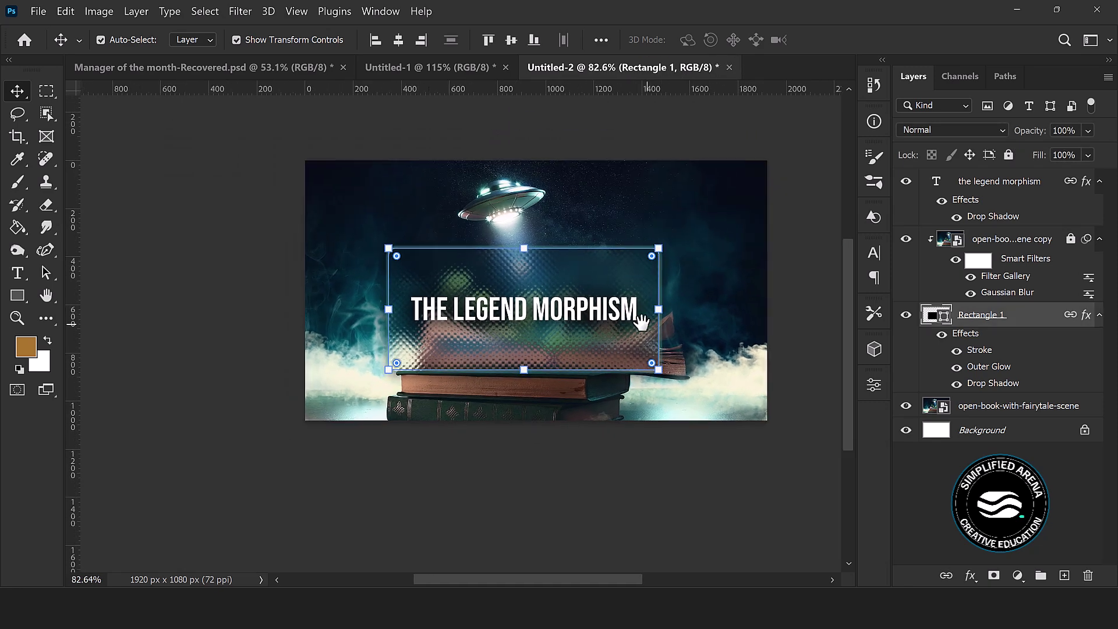
{"action": "left_click", "coordinate": [800, 298]}
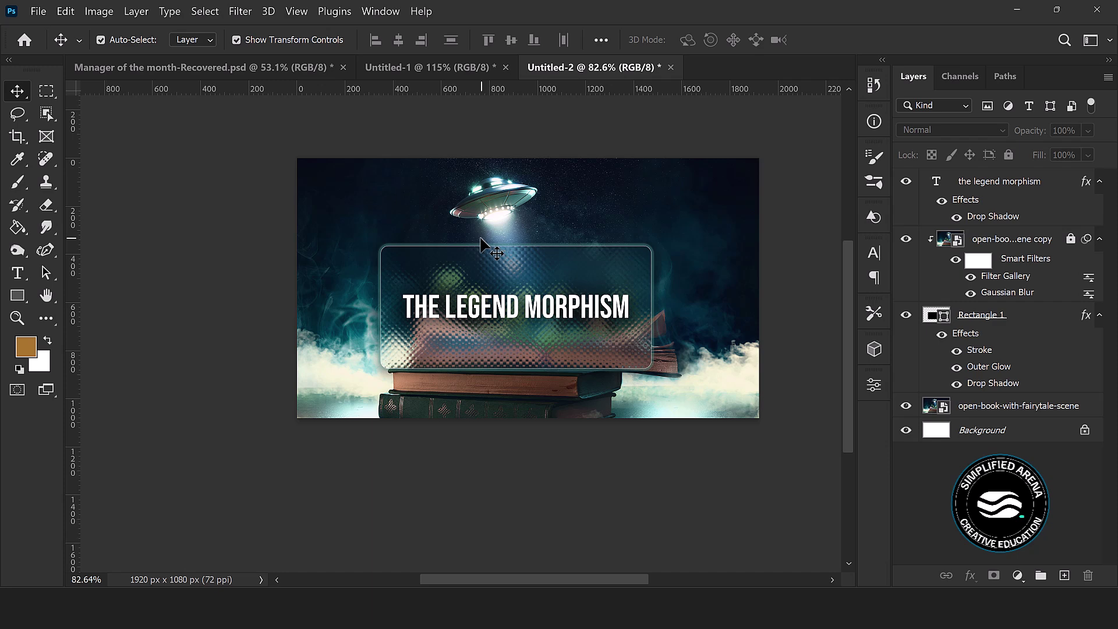